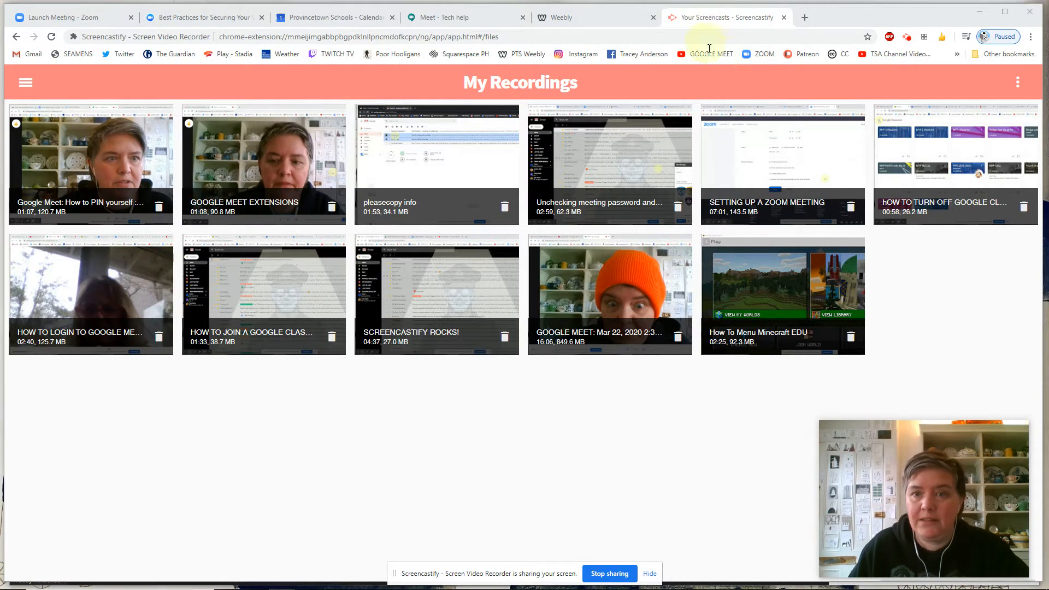
- Open the Zoom meetings page and highlight the notice about the Waiting Room being turned on by default
click(759, 54)
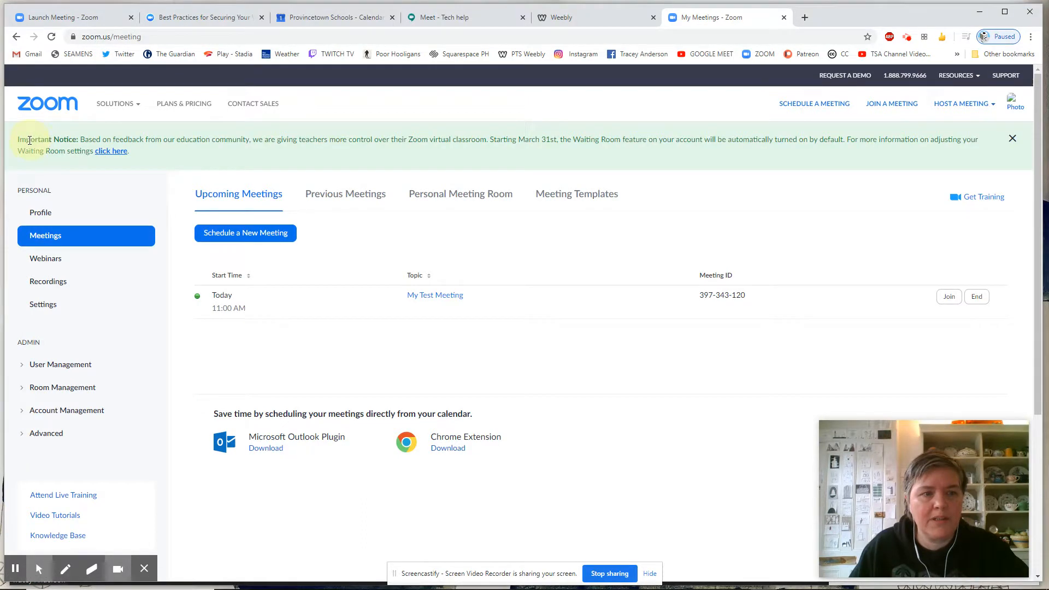
drag(20, 140, 977, 143)
click(669, 135)
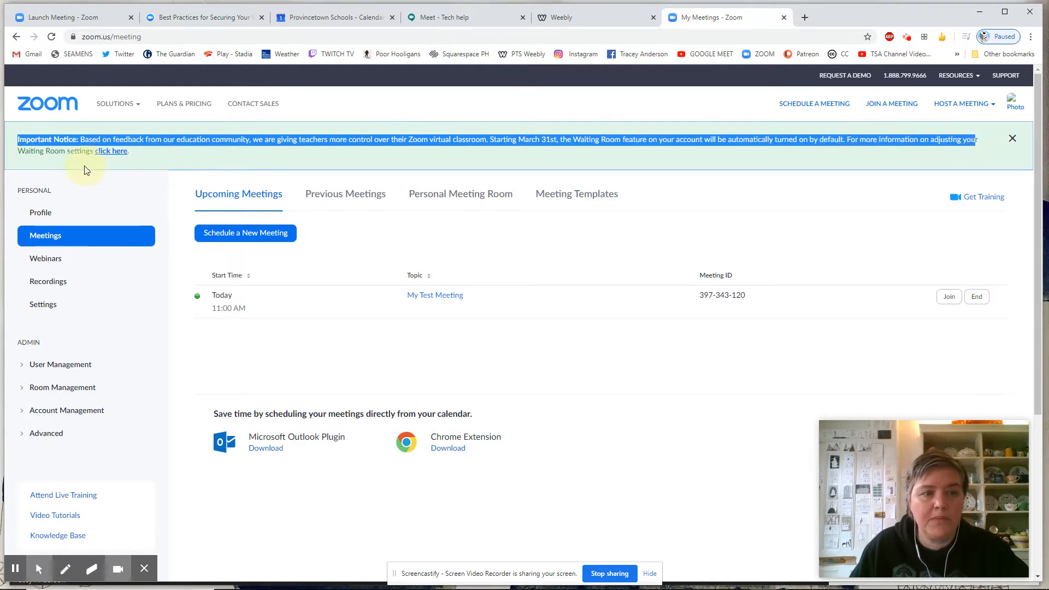
- Open the notice's linked article on securing meetings with Waiting Rooms, read through its instructions and sections, and close it
click(112, 153)
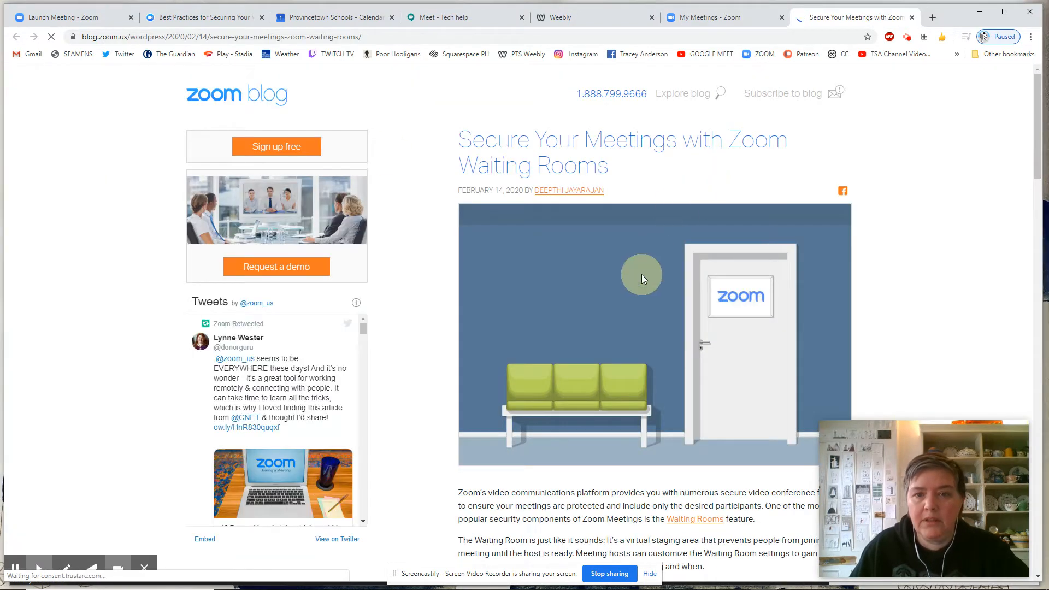
scroll(648, 277, down, 3)
scroll(650, 279, down, 9)
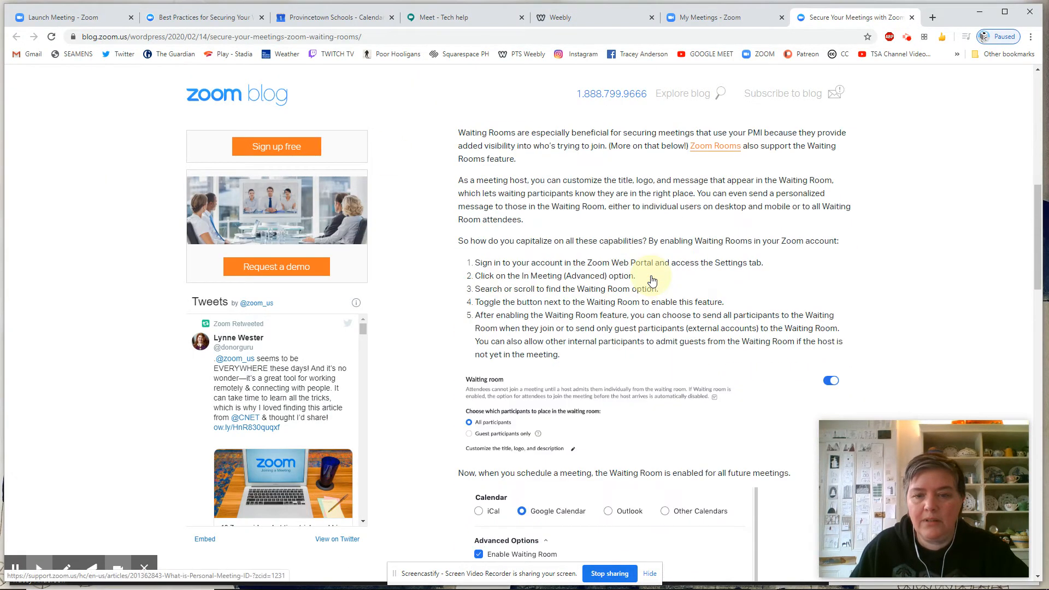
scroll(652, 281, down, 1)
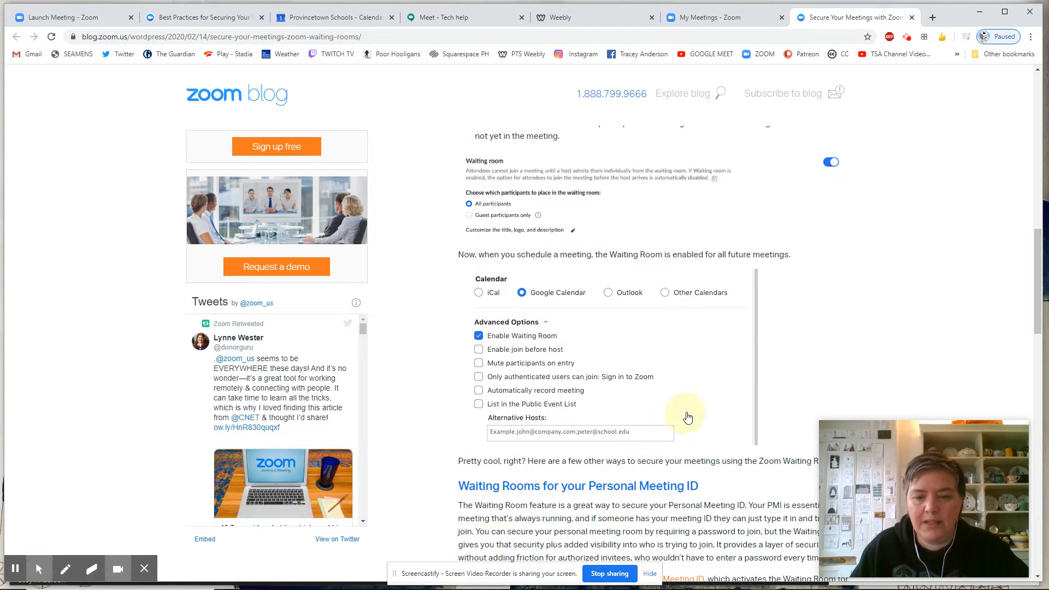
scroll(693, 407, down, 4)
scroll(695, 410, down, 1)
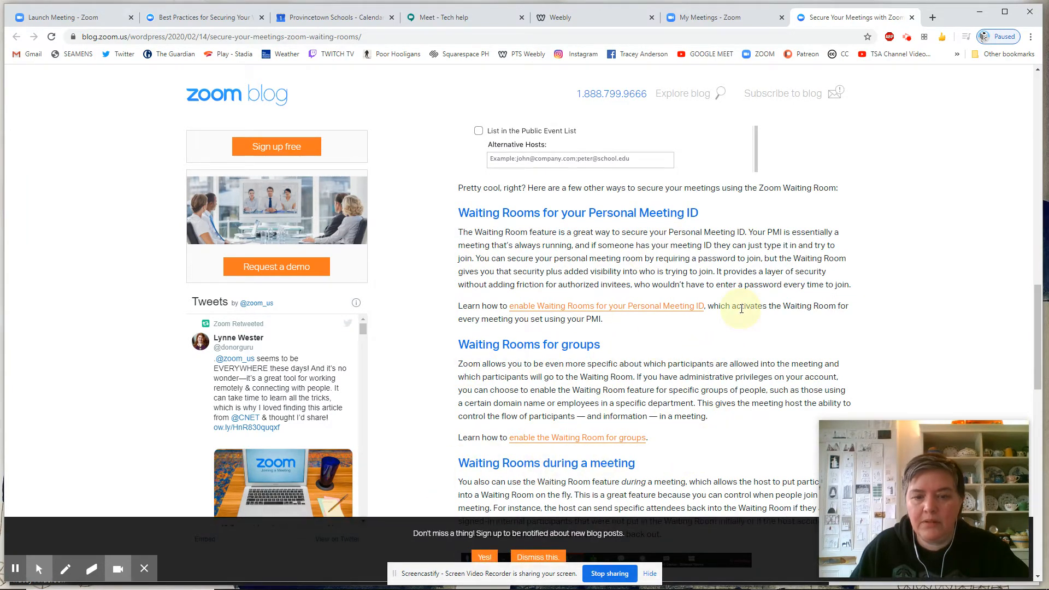
scroll(741, 309, down, 7)
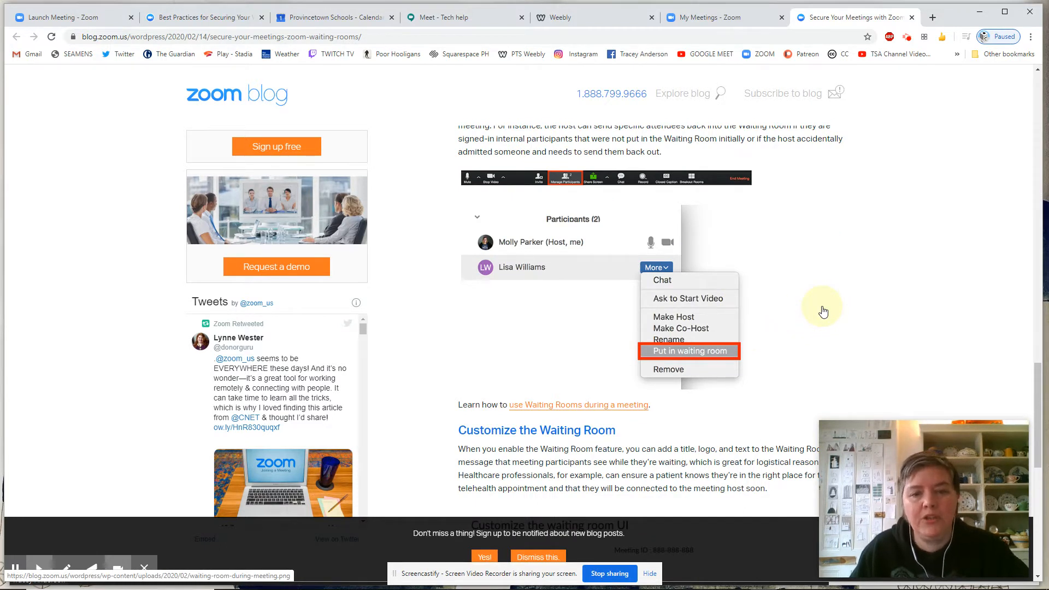
scroll(819, 309, up, 20)
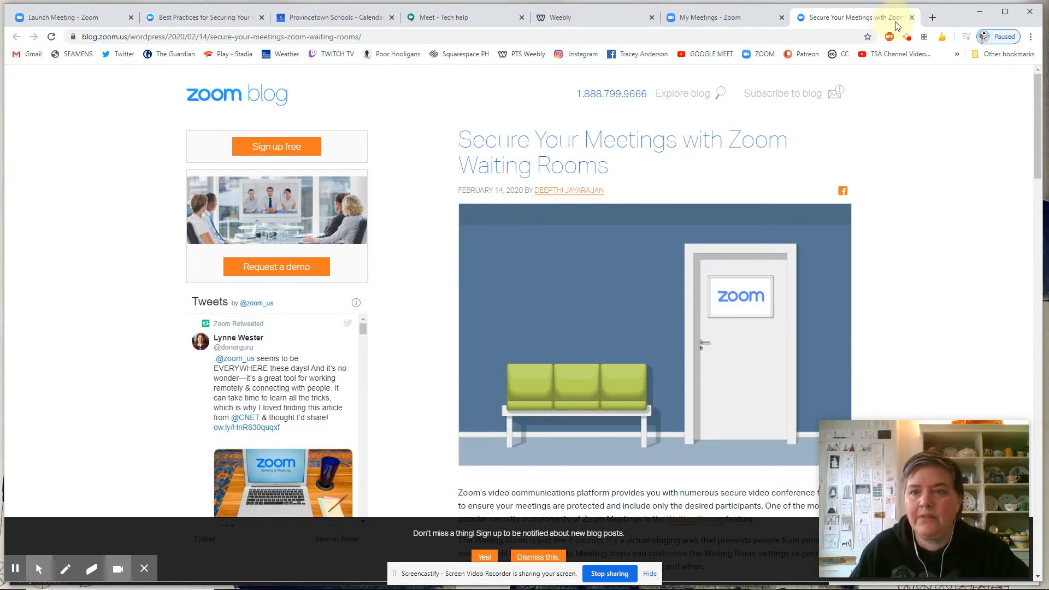
click(911, 17)
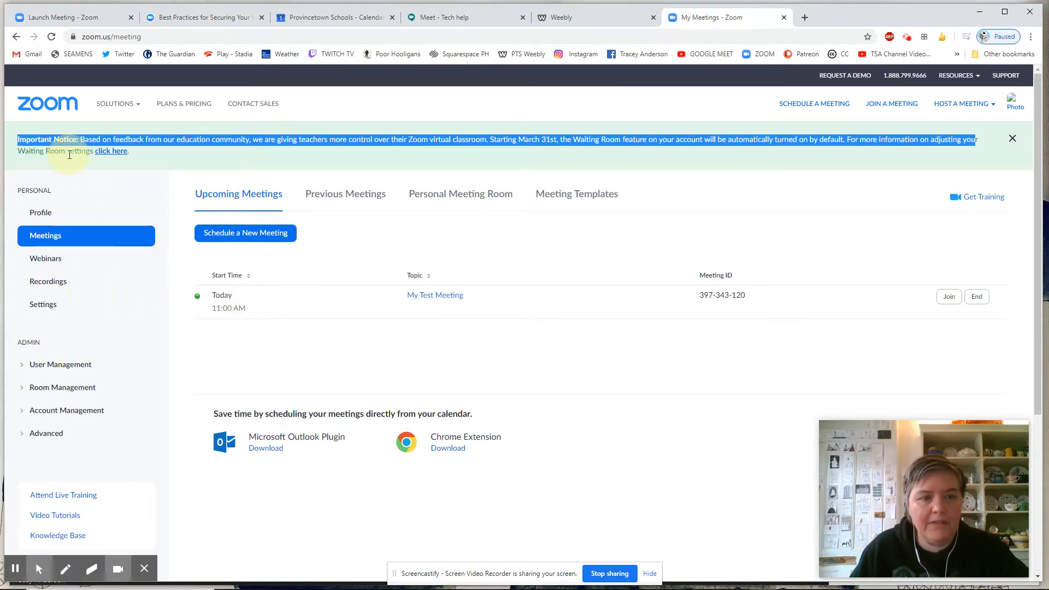
- In the account's meeting settings, set the participant join or leave sound to "Heard by host only" and save it
click(45, 309)
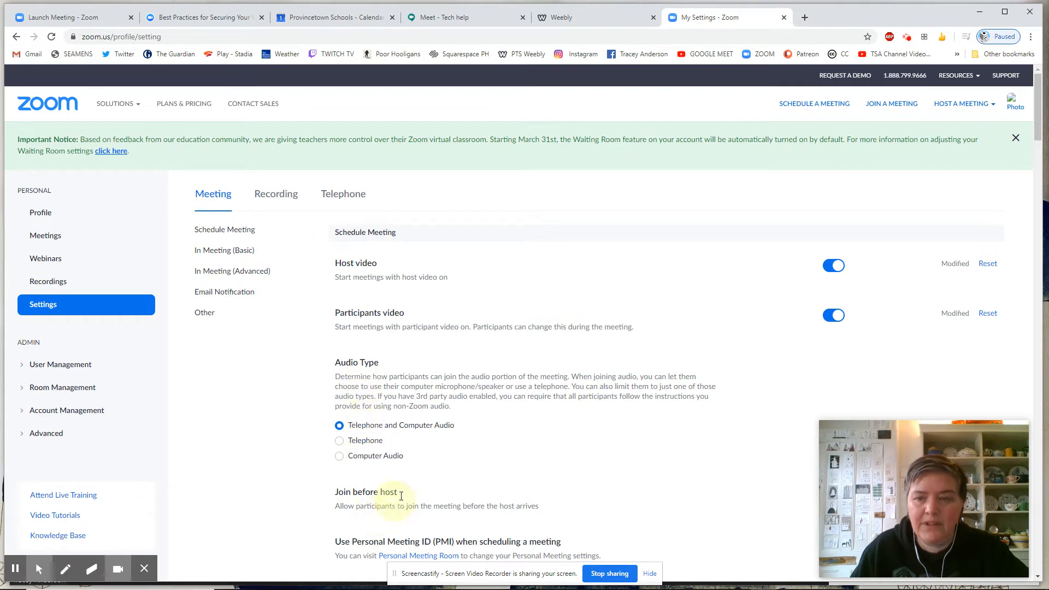
scroll(546, 372, down, 1)
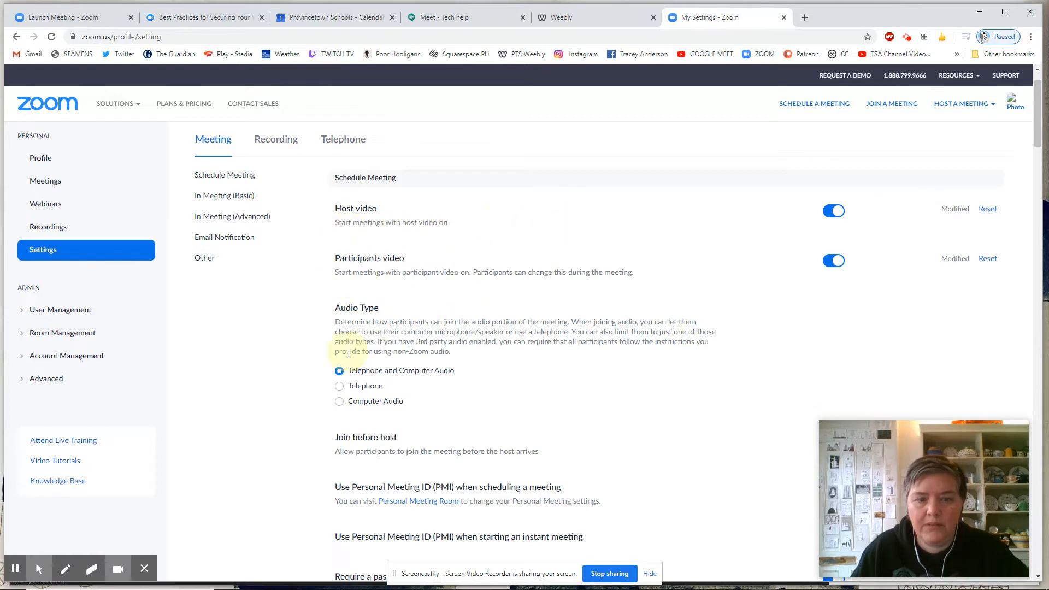
scroll(519, 395, down, 4)
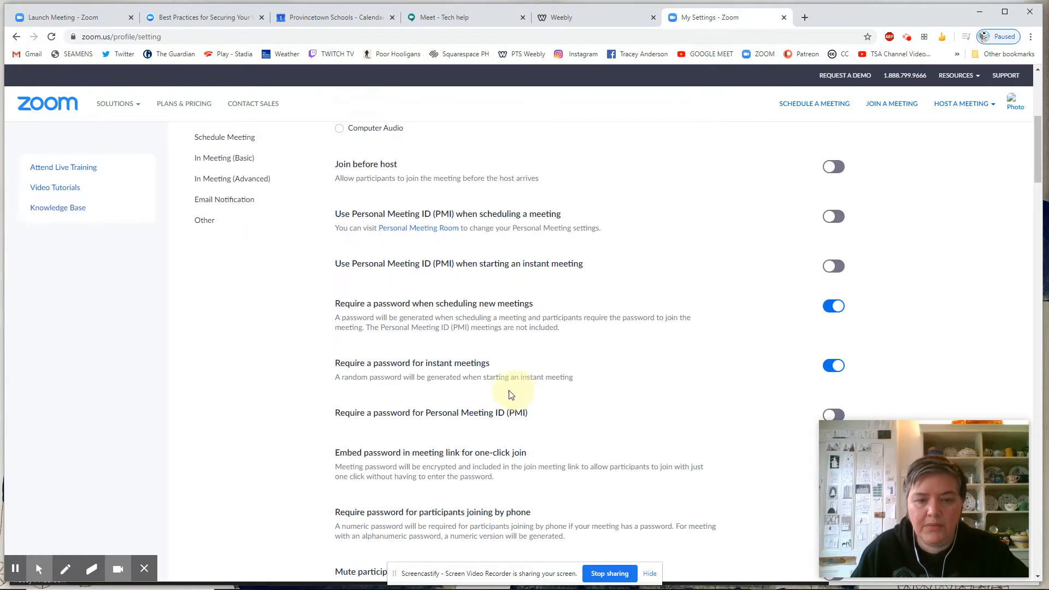
scroll(511, 394, down, 2)
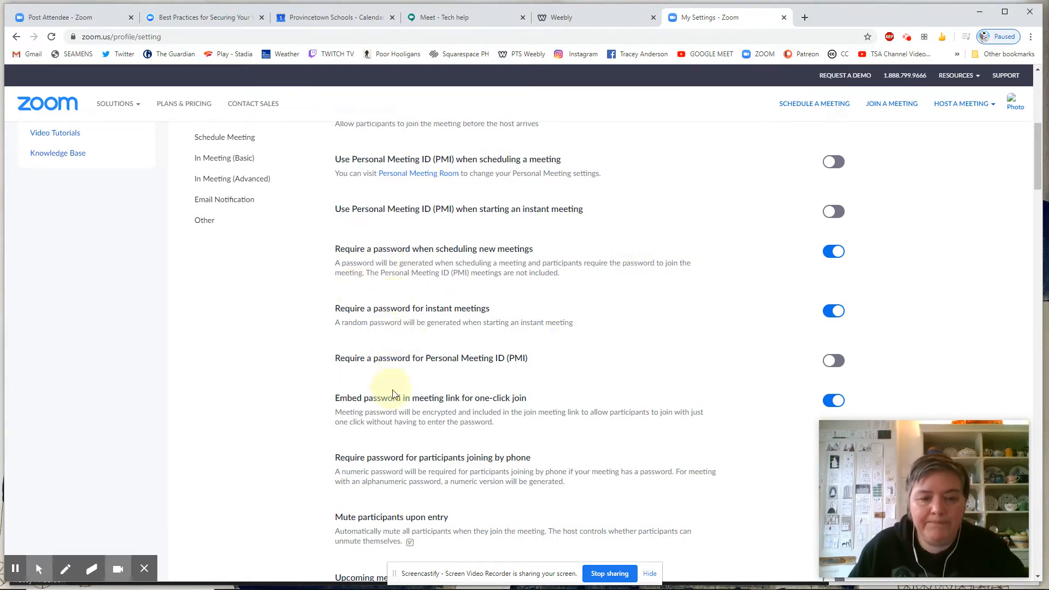
scroll(394, 397, down, 3)
scroll(621, 363, down, 6)
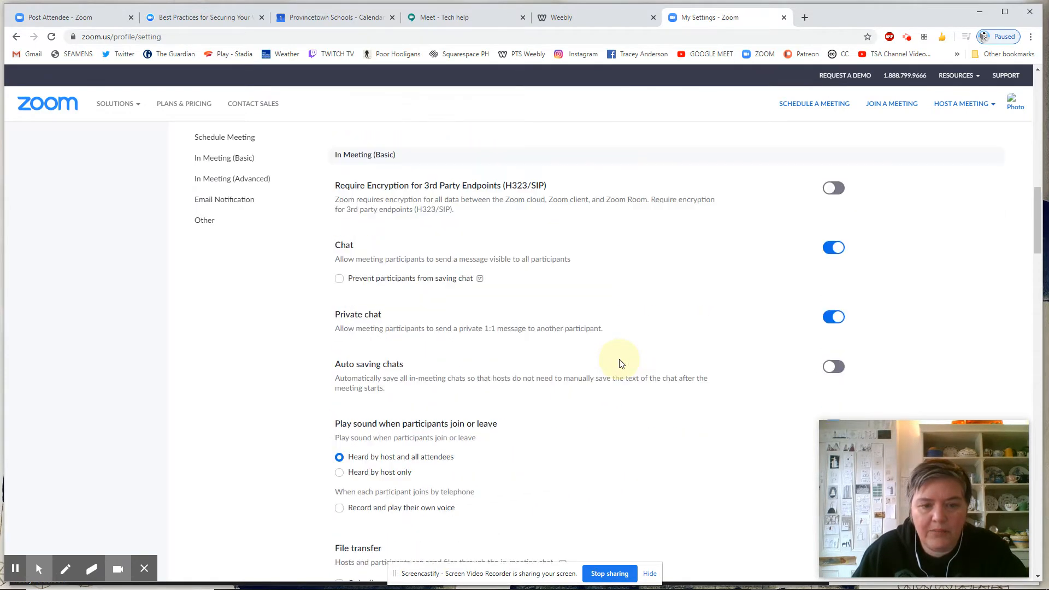
scroll(621, 362, down, 2)
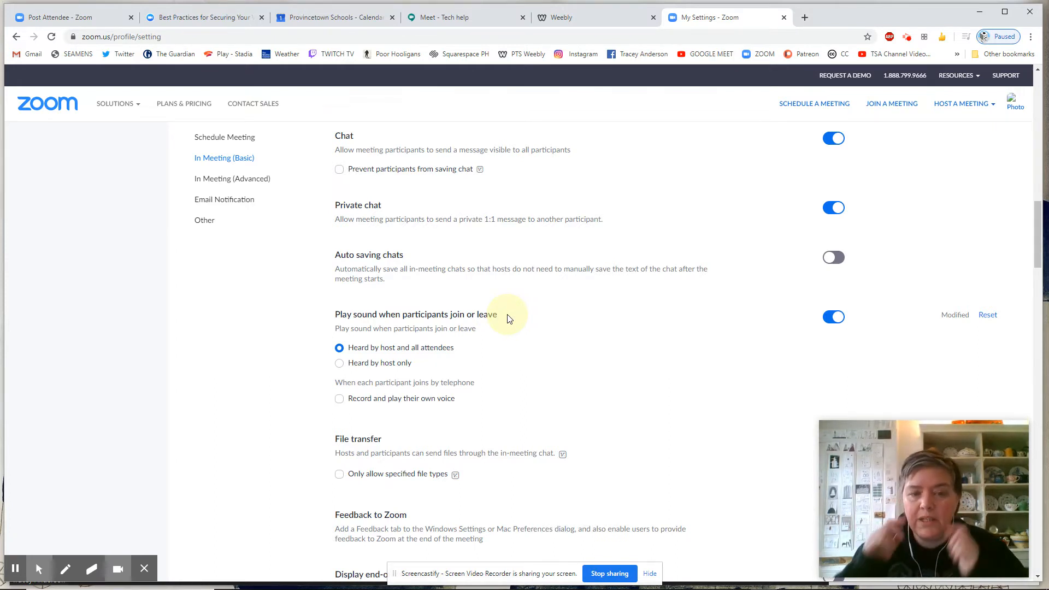
click(340, 363)
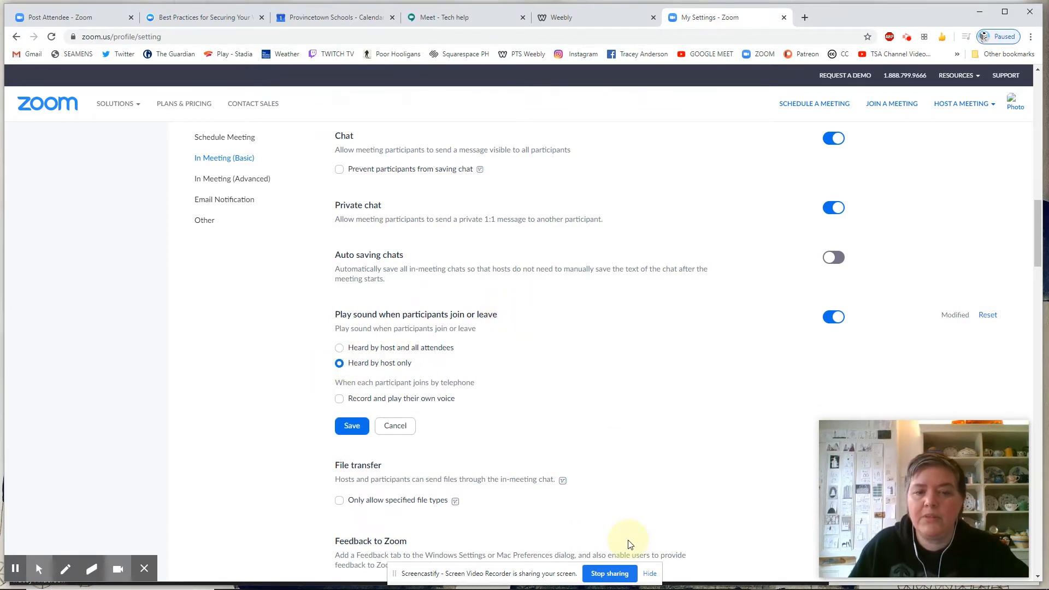
click(352, 427)
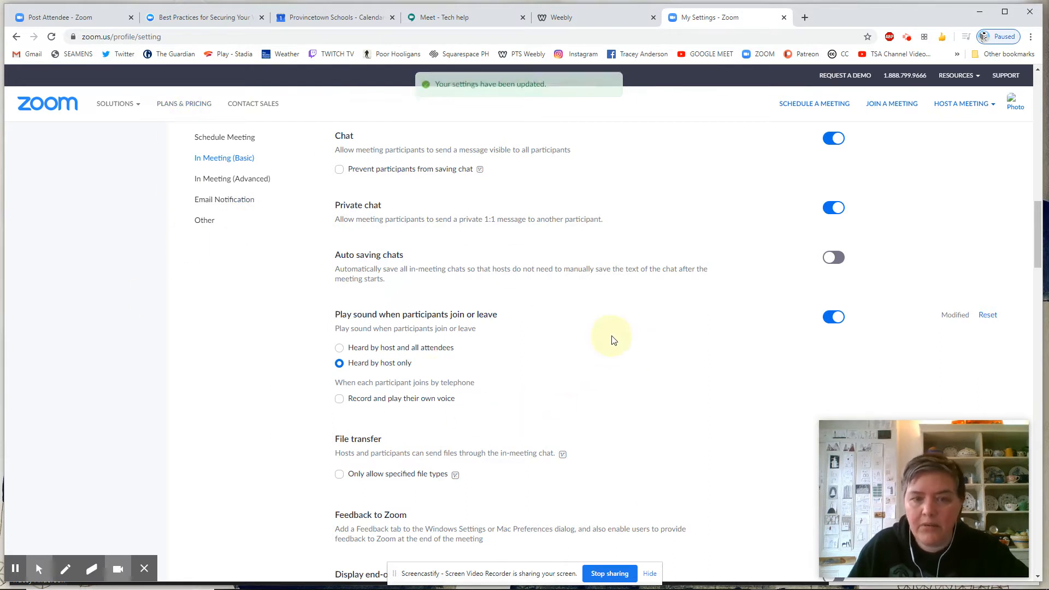
- Review the remaining basic in-meeting settings, including file transfer, screen sharing with Host Only for starting over another share, annotation and whiteboard
scroll(625, 343, down, 3)
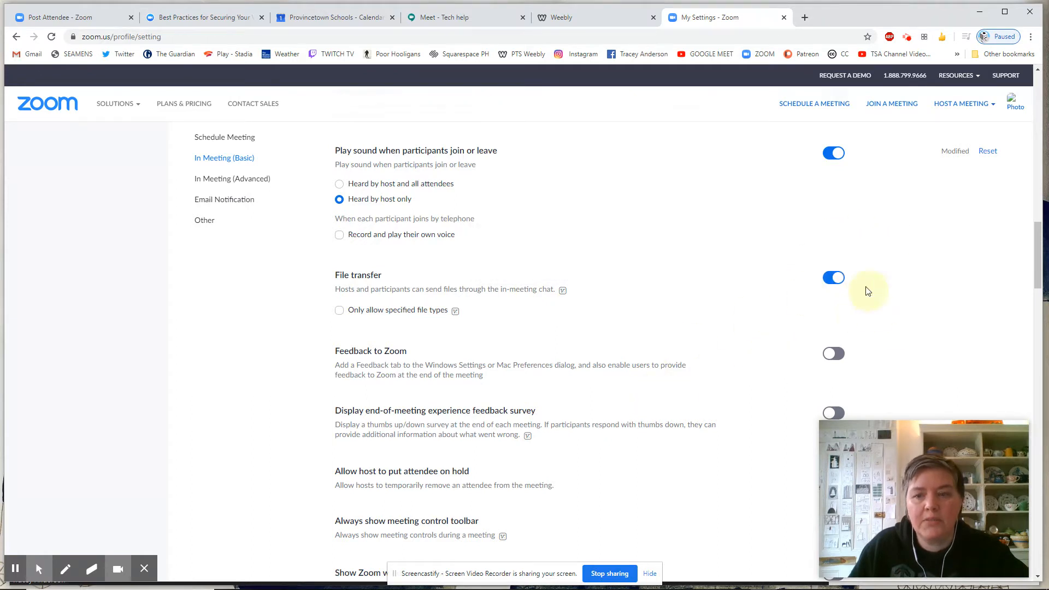
scroll(627, 358, down, 1)
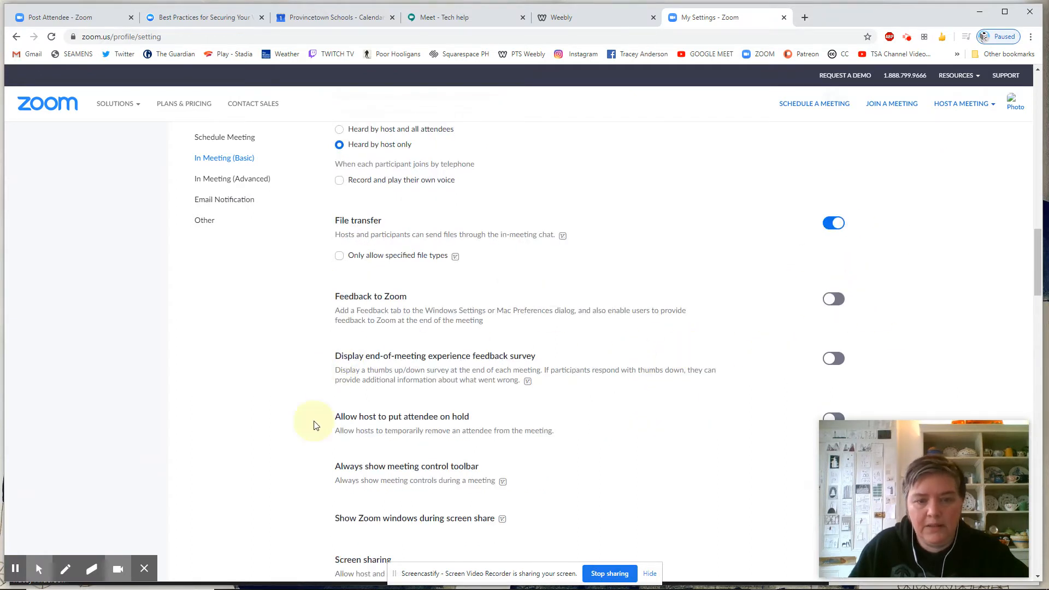
scroll(572, 408, down, 2)
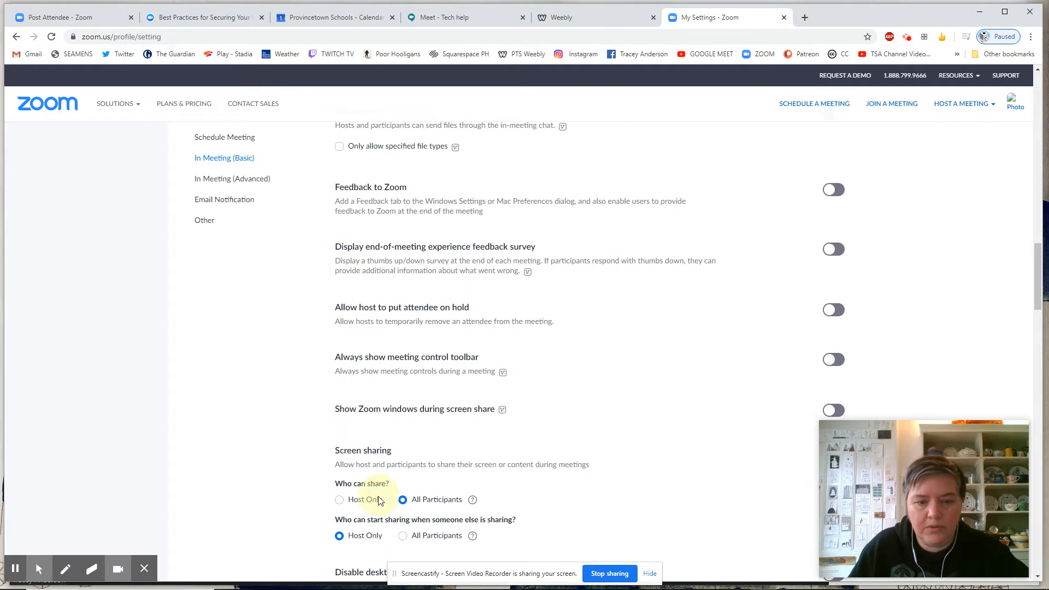
scroll(654, 451, down, 1)
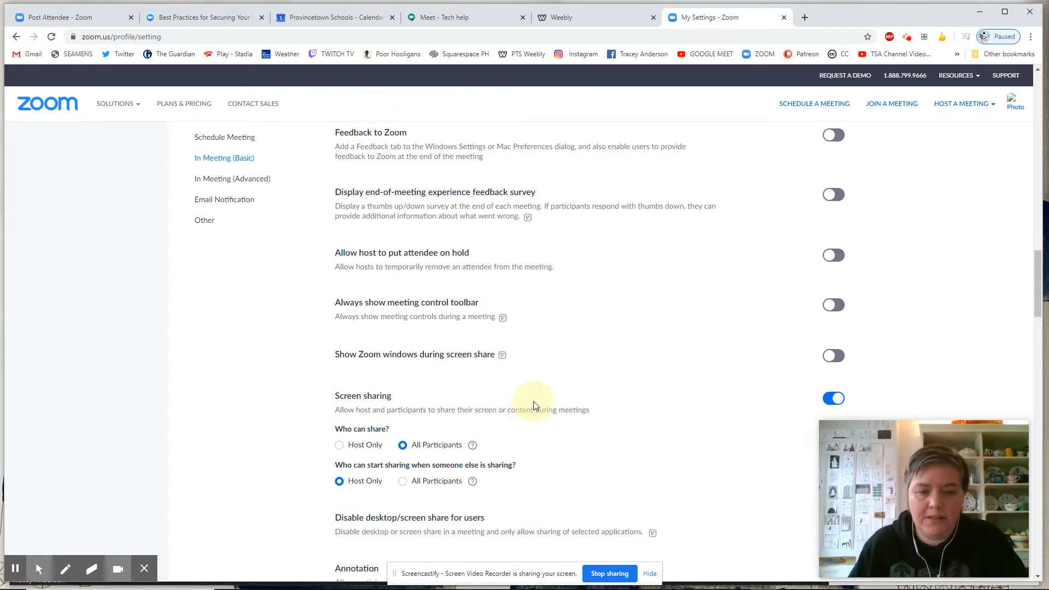
scroll(705, 369, down, 1)
click(339, 427)
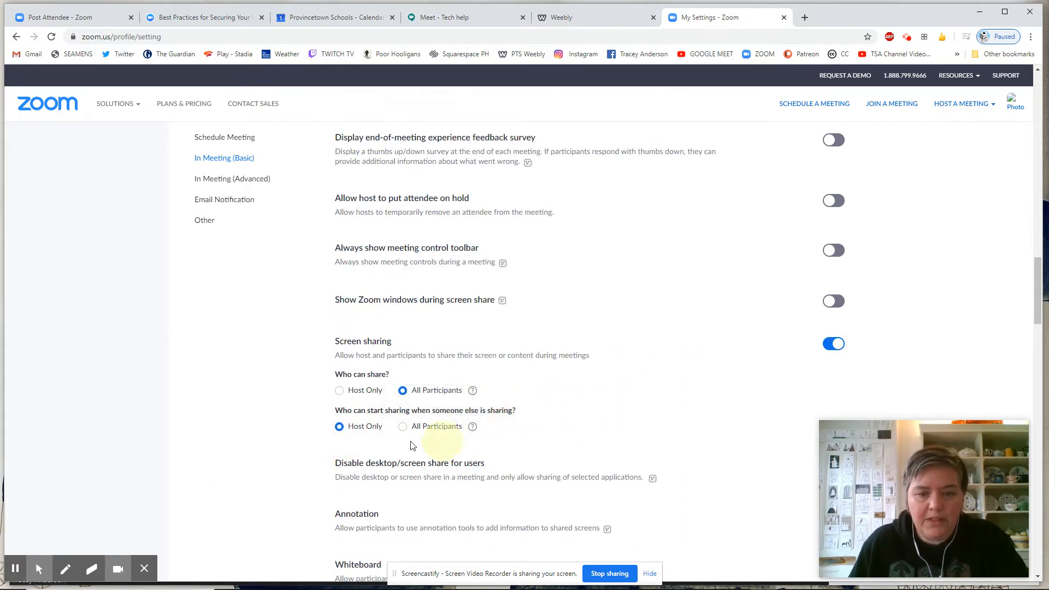
scroll(529, 442, down, 2)
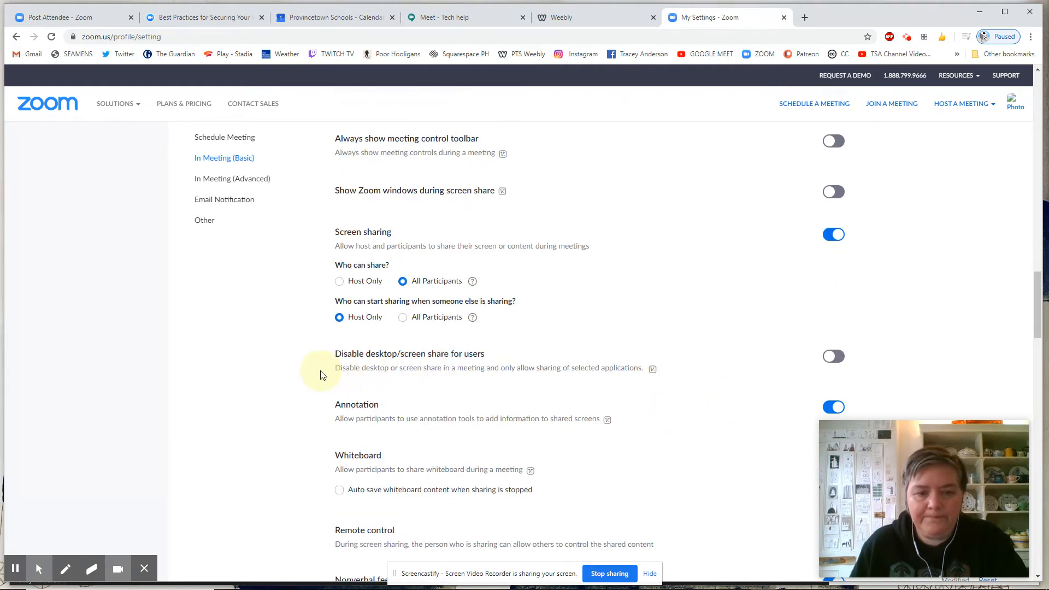
scroll(459, 404, down, 4)
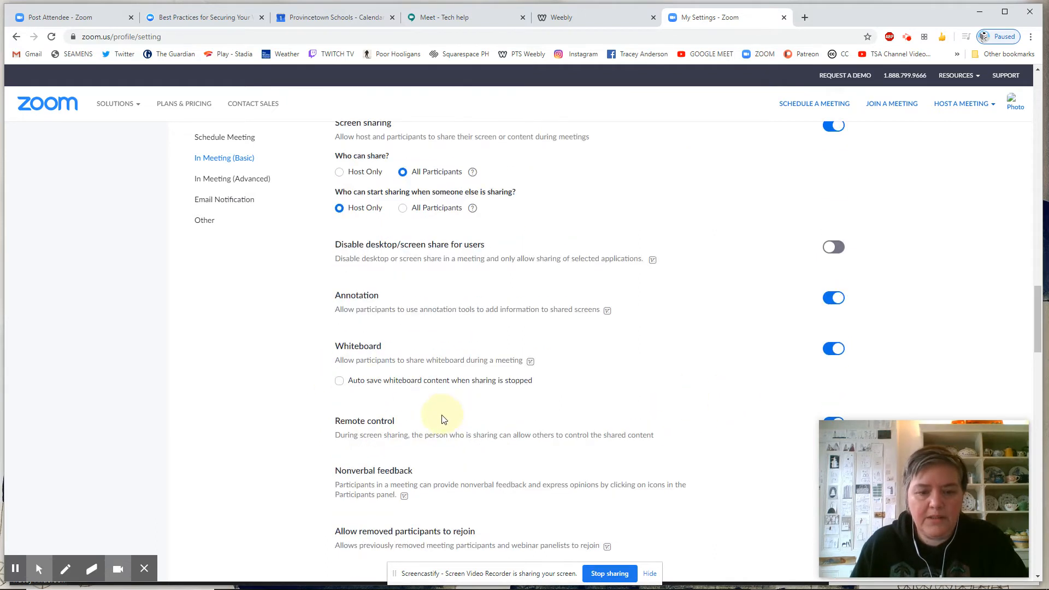
scroll(491, 396, down, 4)
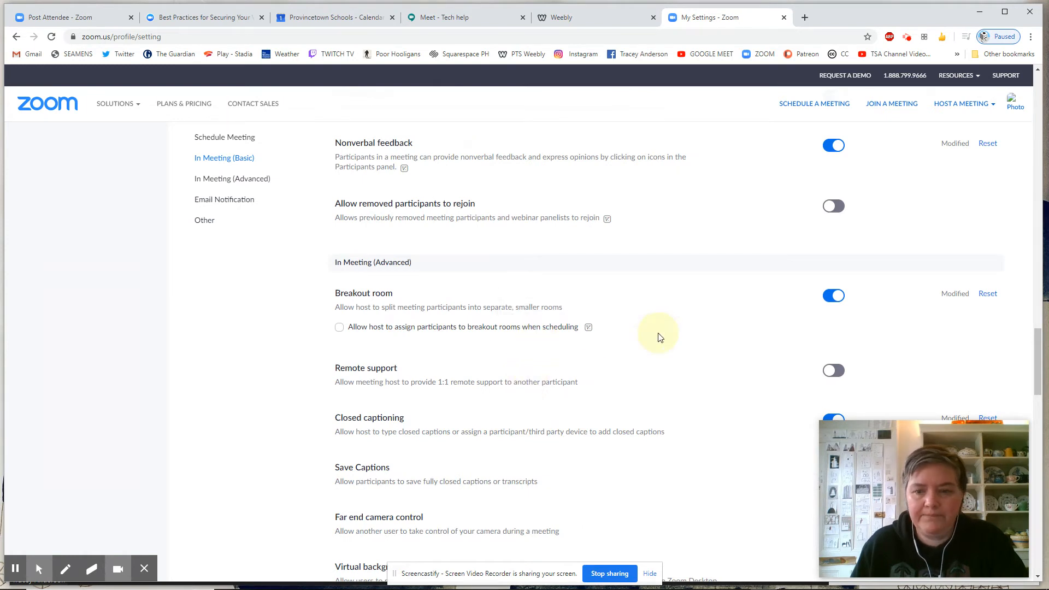
- Enable the Waiting room option in the advanced in-meeting settings
scroll(660, 335, down, 1)
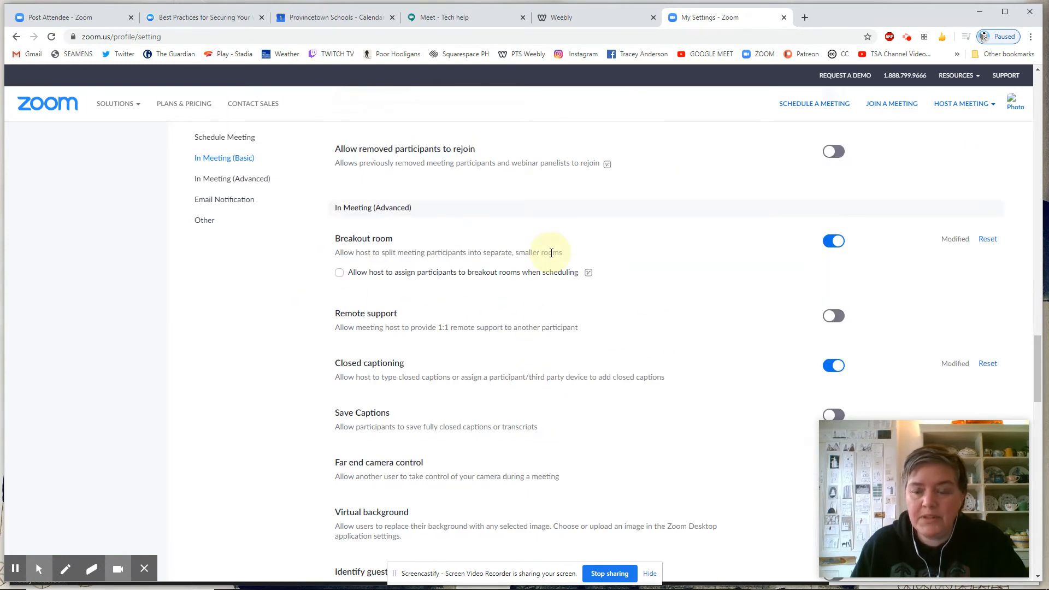
scroll(669, 328, down, 2)
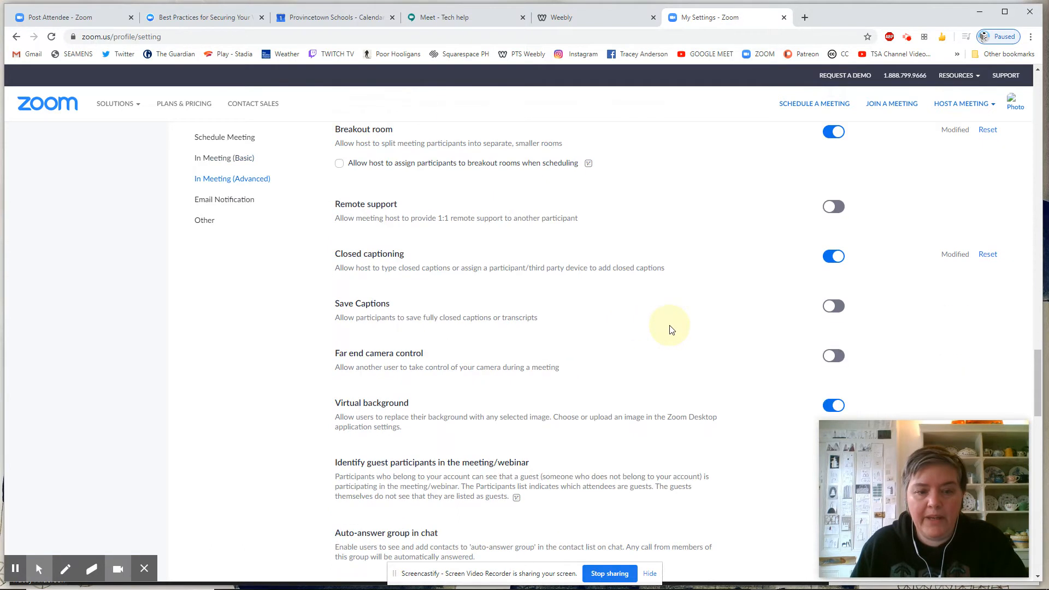
scroll(670, 328, down, 4)
scroll(671, 328, down, 4)
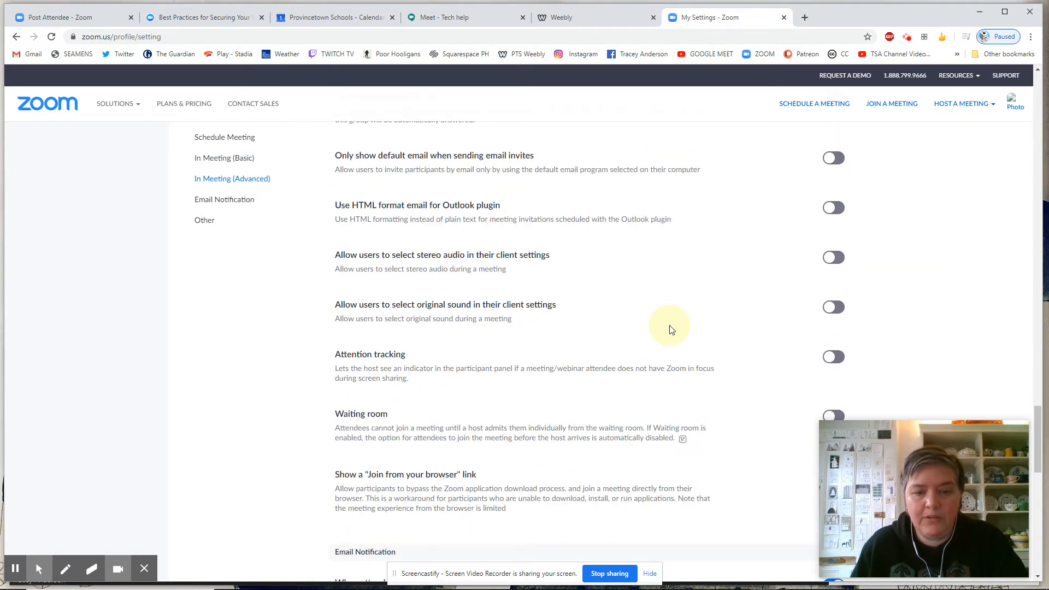
click(901, 435)
drag(902, 435, 152, 434)
drag(110, 444, 105, 445)
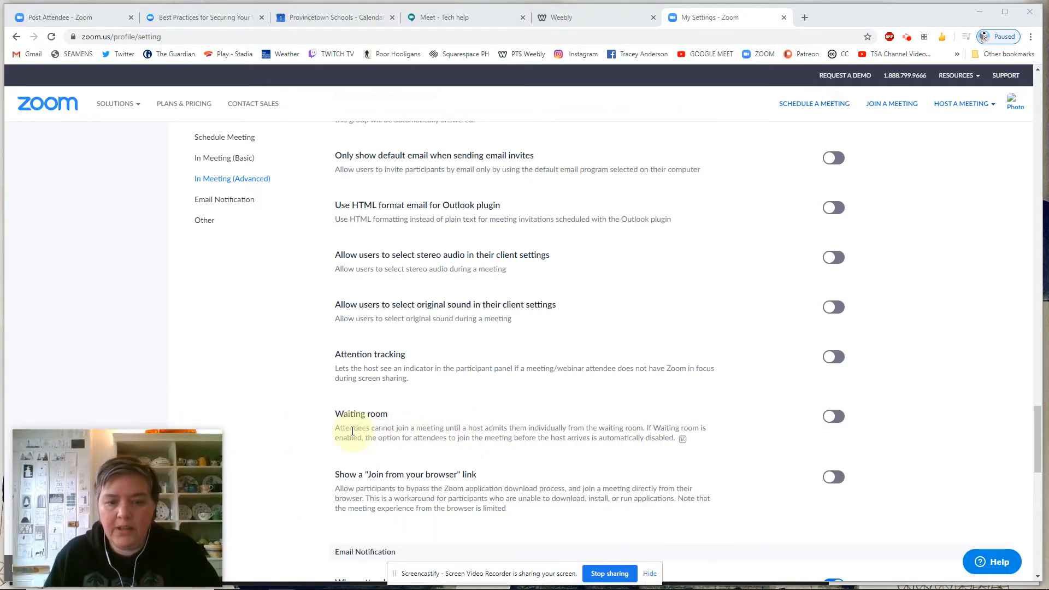
drag(332, 434, 831, 417)
click(833, 416)
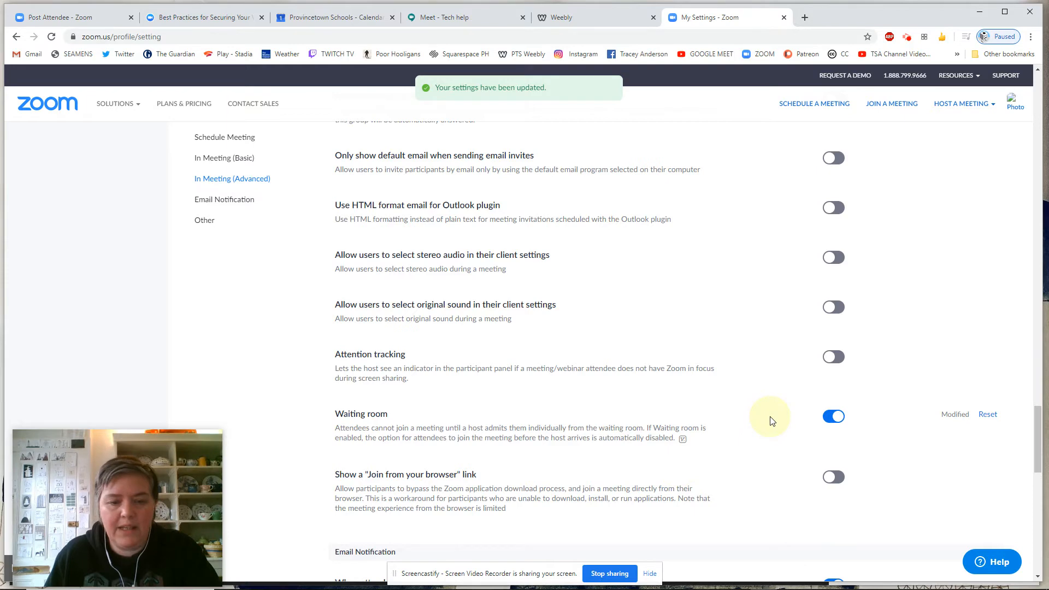
- Look over the email notification and other settings, and return through the Schedule Meeting settings to the upcoming meetings list
scroll(772, 420, down, 8)
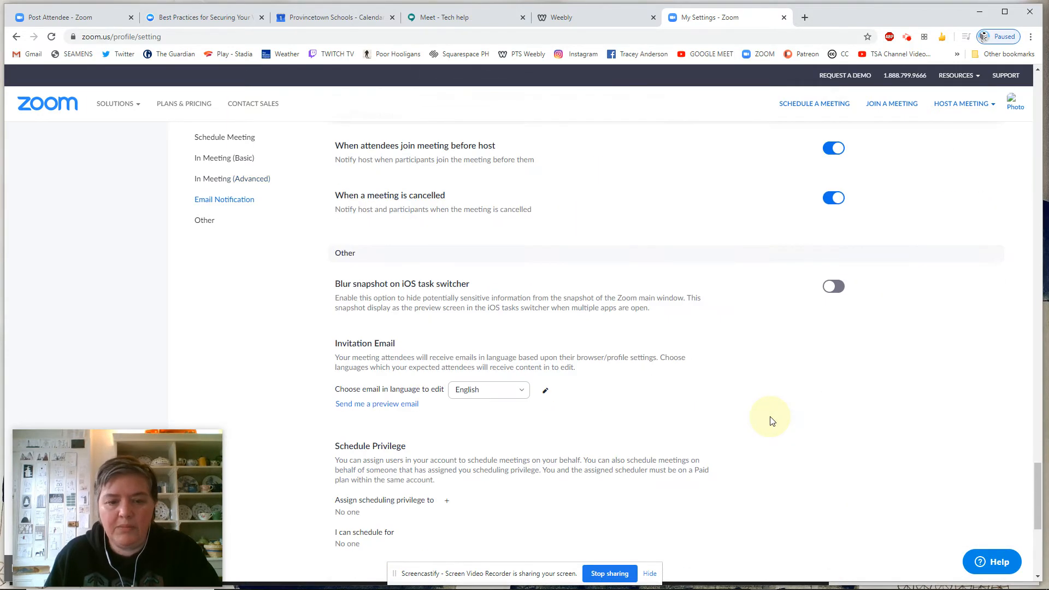
scroll(771, 422, down, 3)
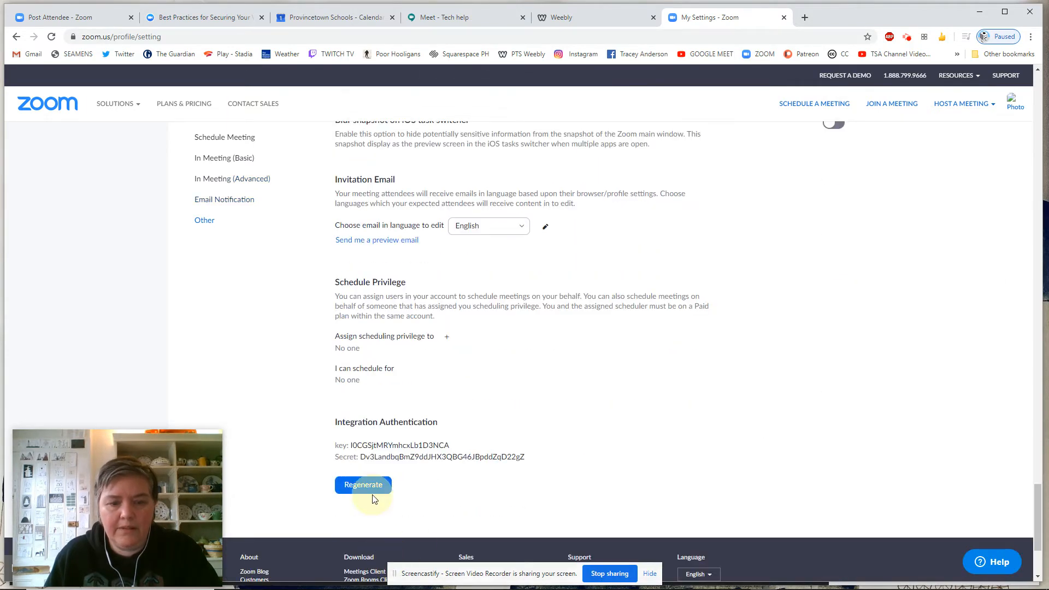
scroll(644, 425, up, 7)
scroll(644, 424, up, 20)
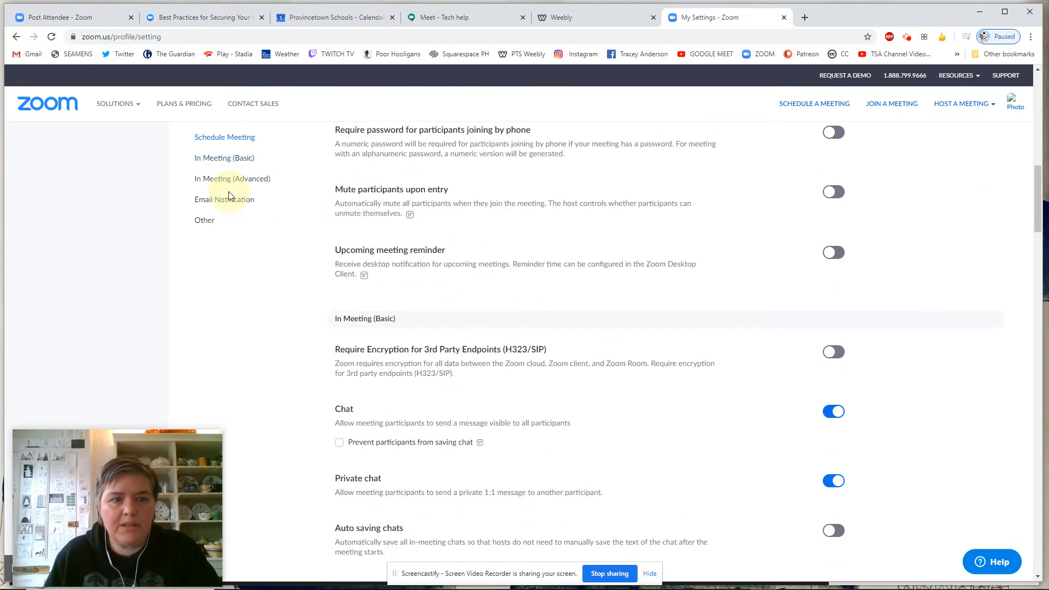
click(219, 138)
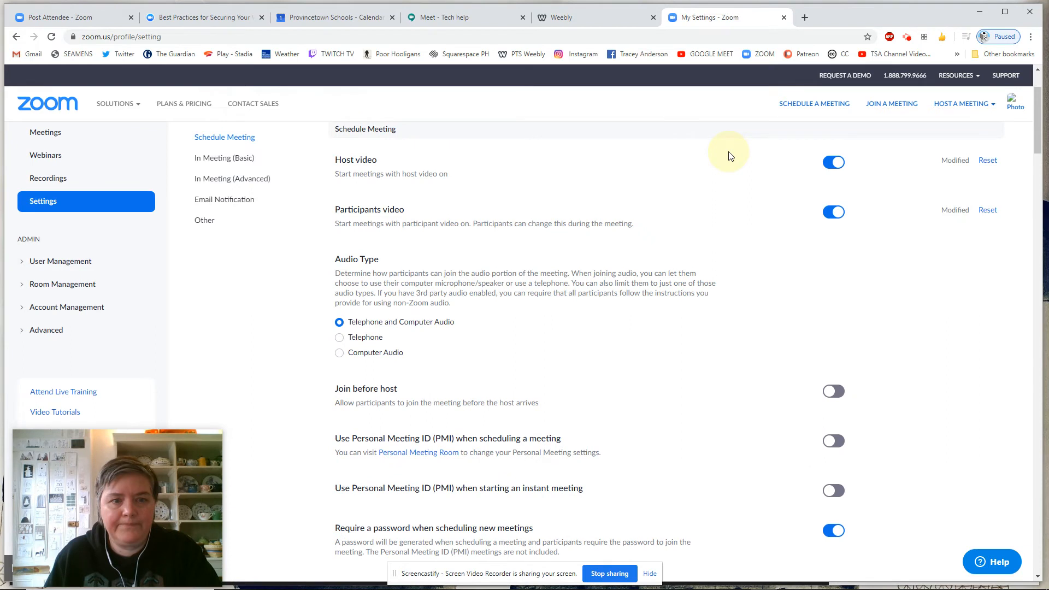
click(54, 133)
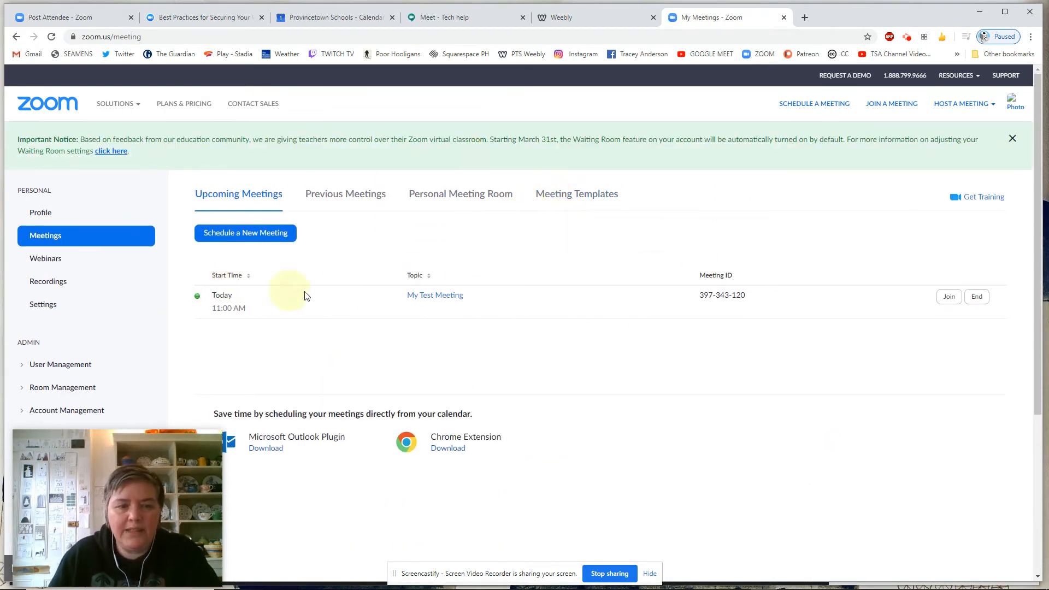
- End the running My Test Meeting, dismiss the leave notice and close the Zoom Cloud Meetings window
click(979, 304)
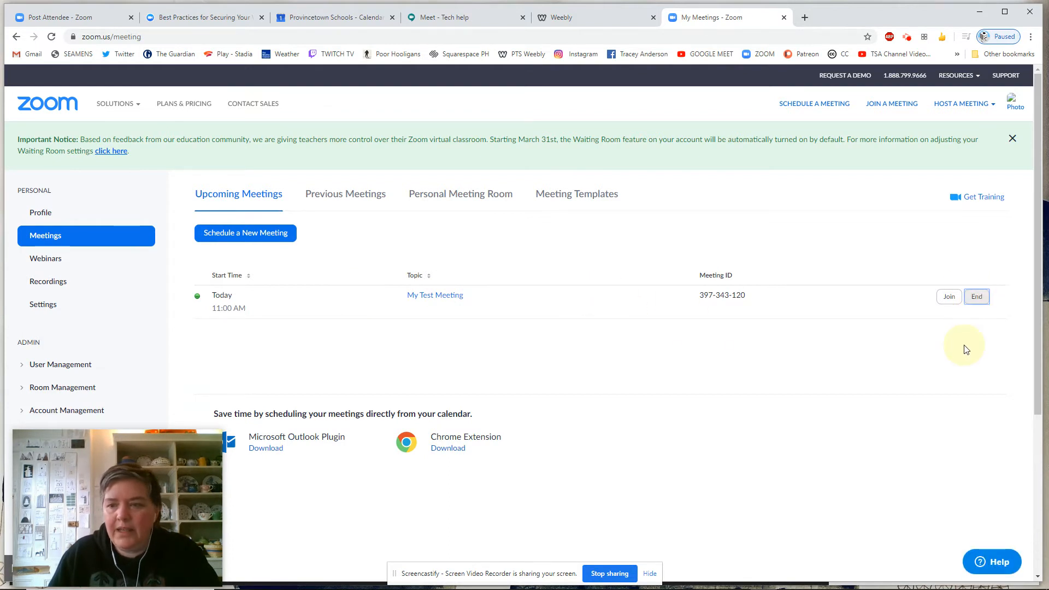
click(620, 365)
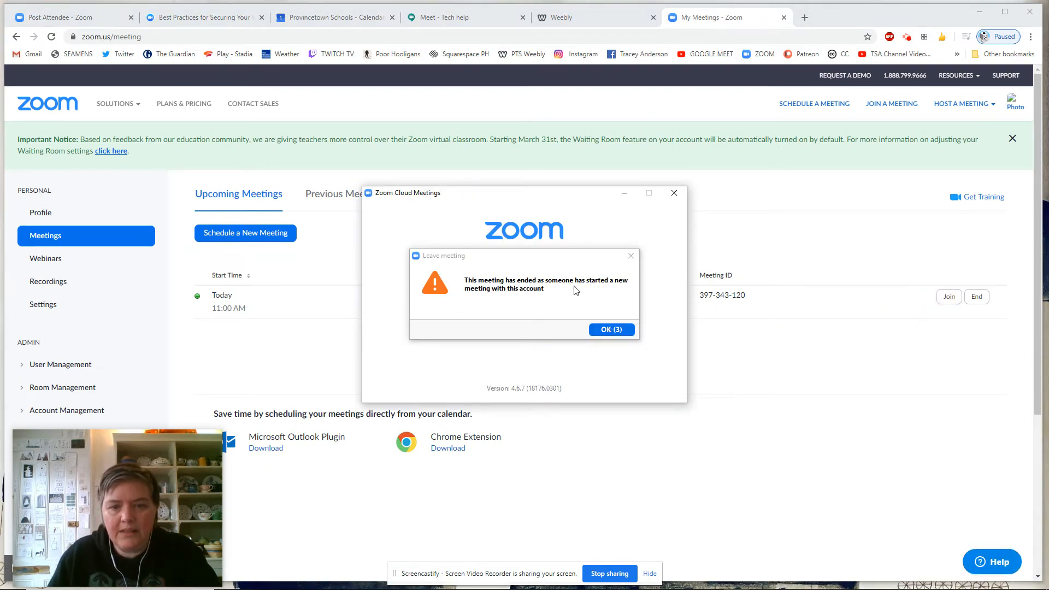
click(603, 331)
click(676, 194)
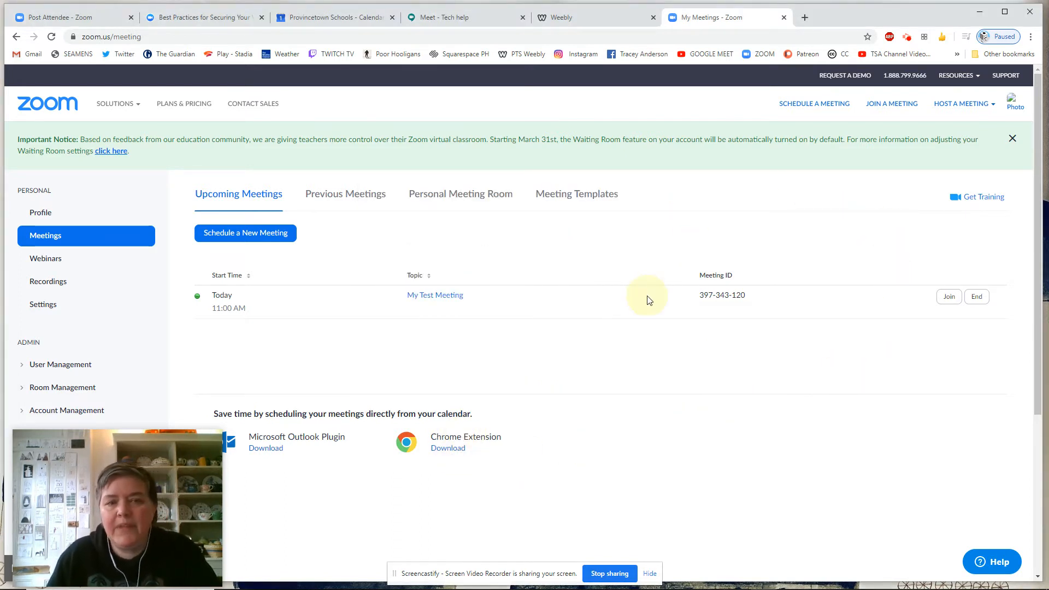
- Begin scheduling a new meeting and enter "fgdggdfgdgdgdgdgdfg" as its description
click(236, 235)
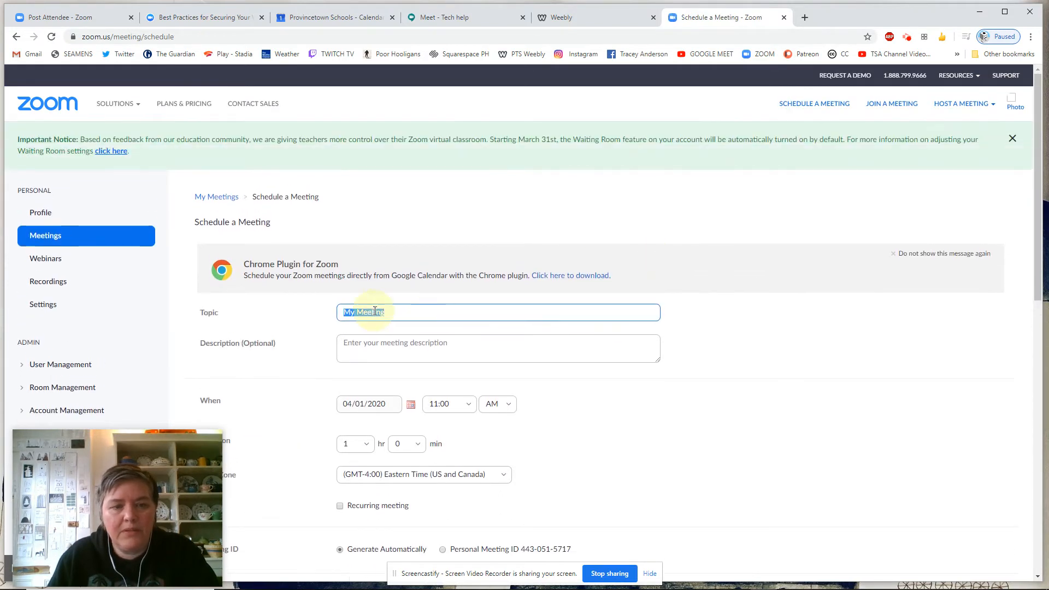
click(512, 348)
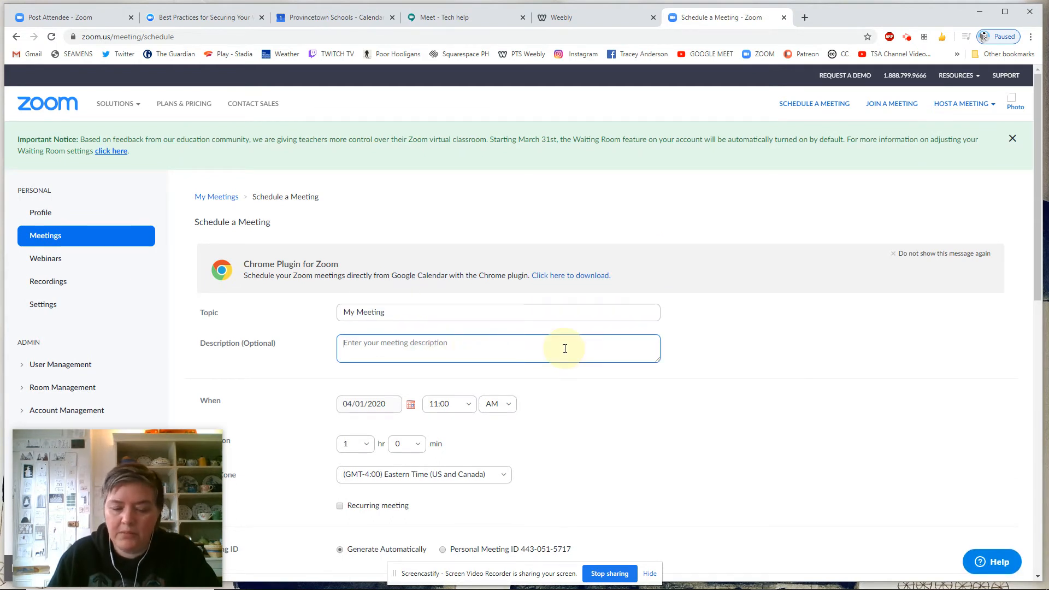
text(fgdggdfgdgdgdgdgdfg)
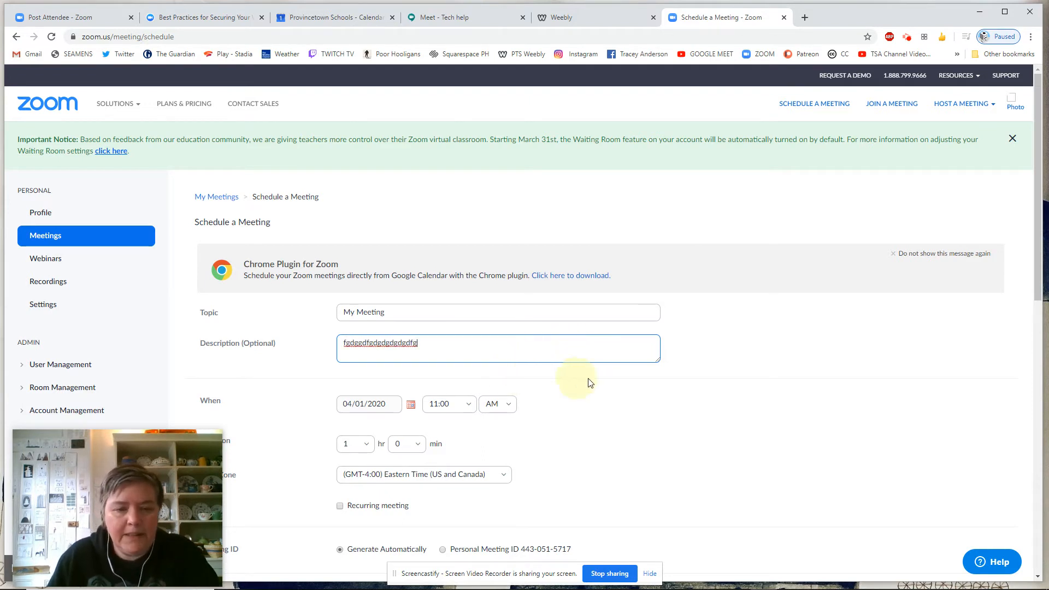
- Try making the new meeting recur daily, repeating every 1 day and ending after 7 occurrences
scroll(608, 383, down, 1)
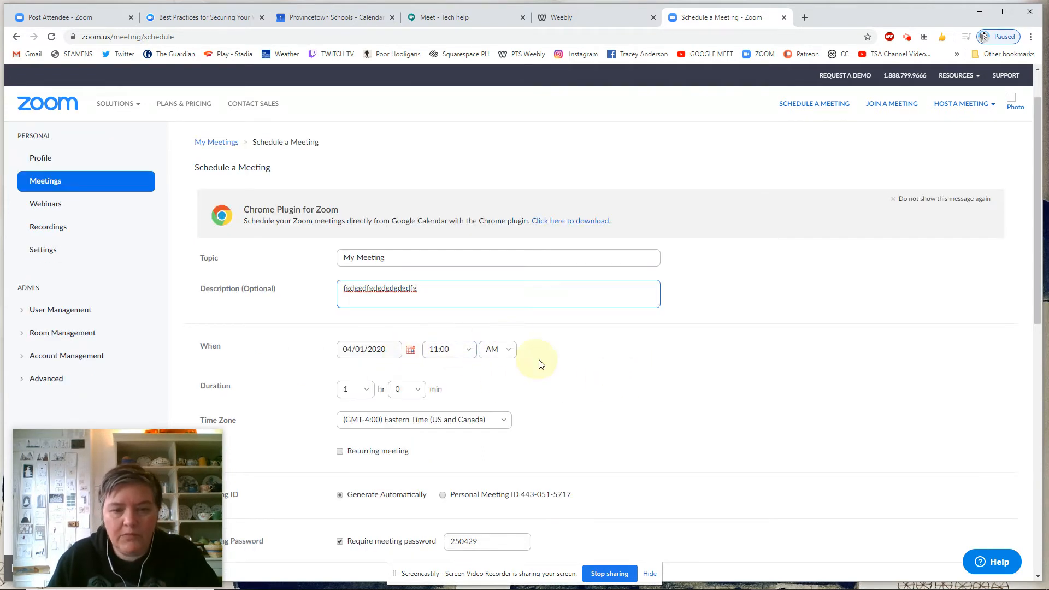
scroll(557, 360, down, 1)
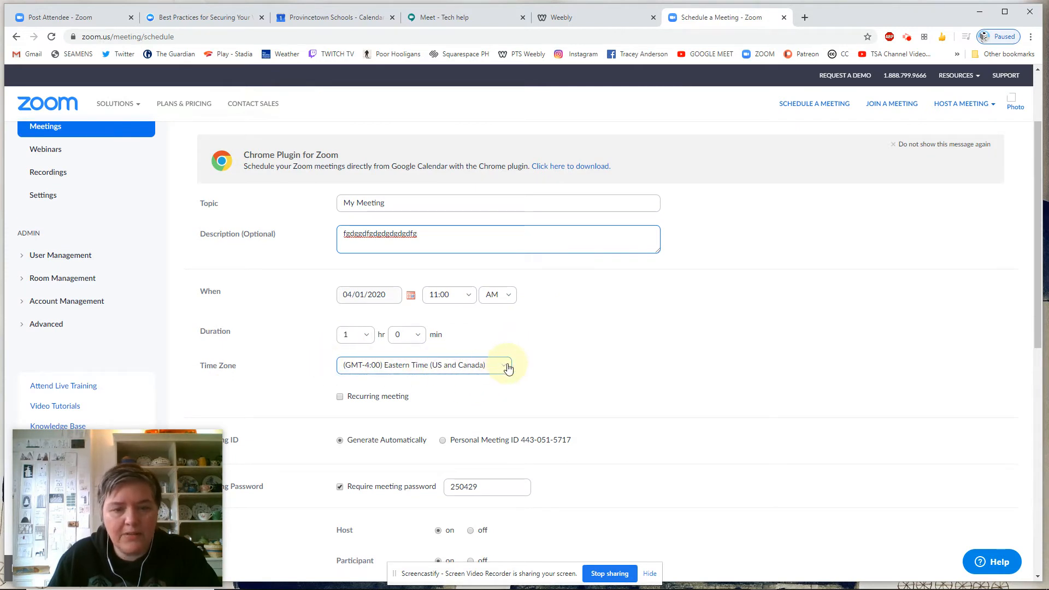
scroll(650, 358, down, 1)
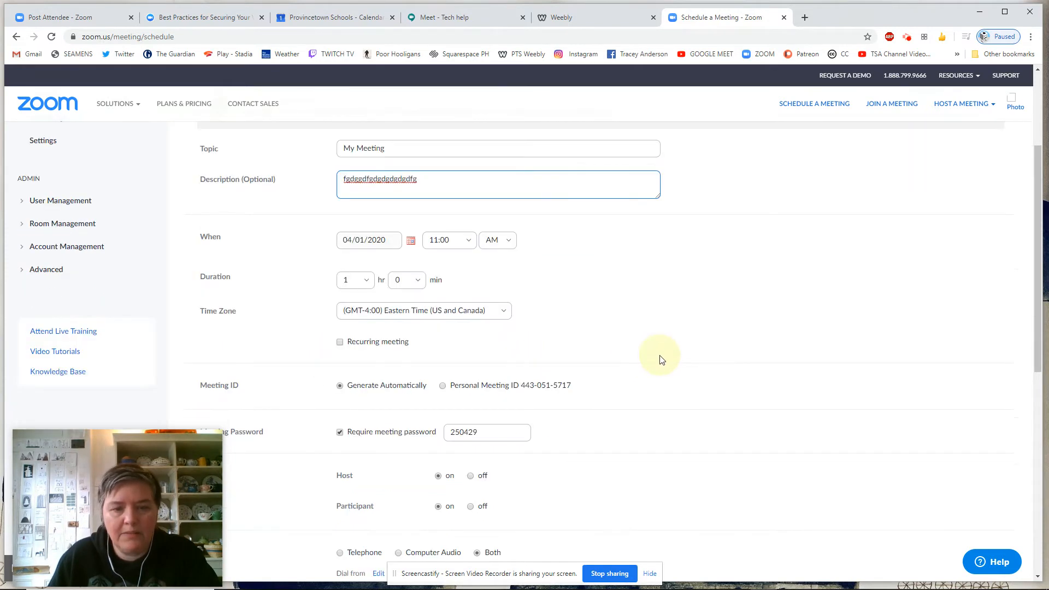
click(340, 342)
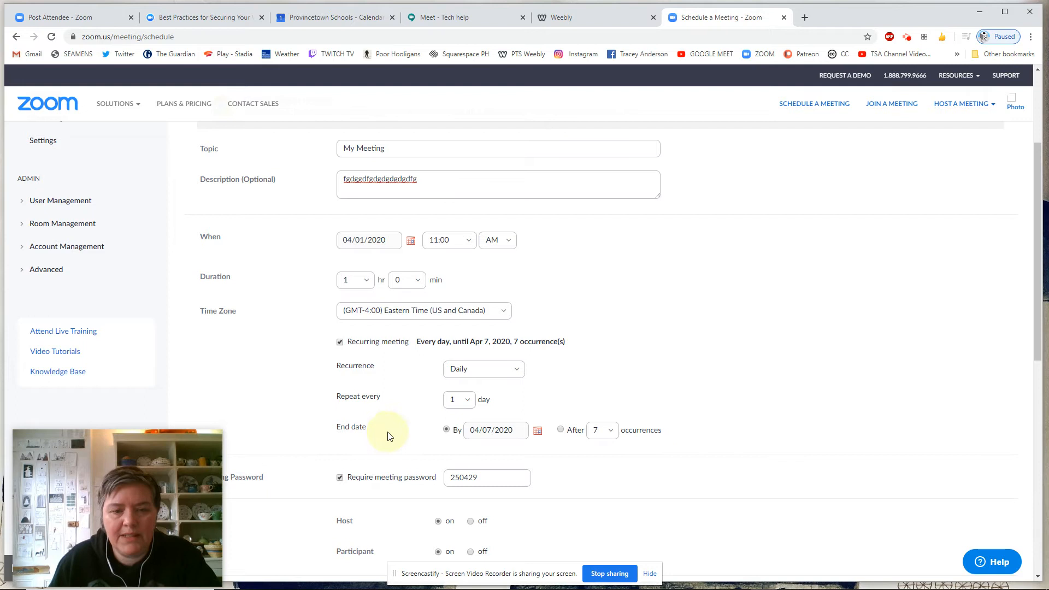
click(466, 400)
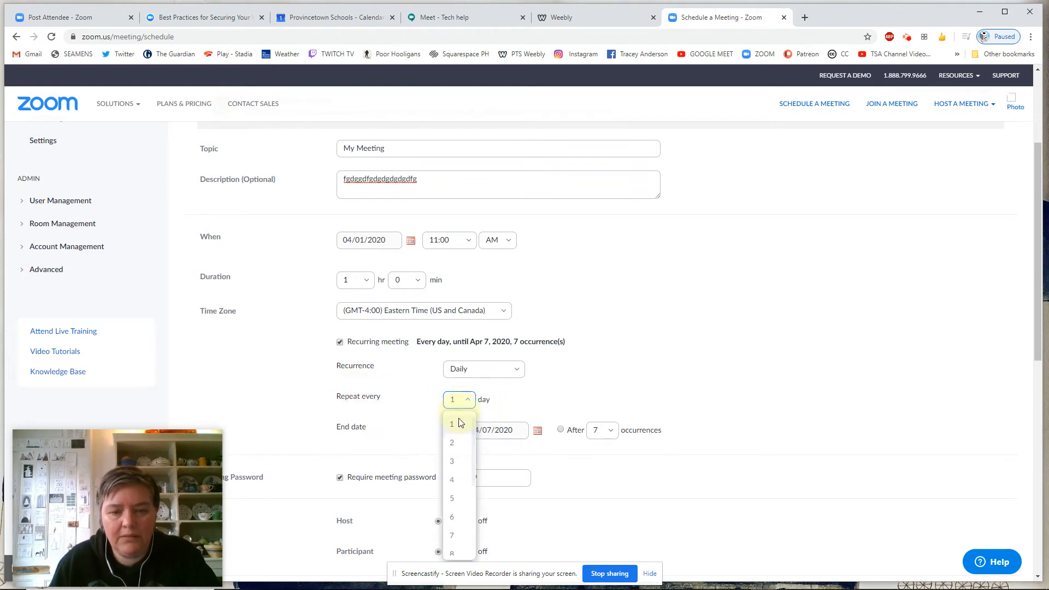
click(466, 404)
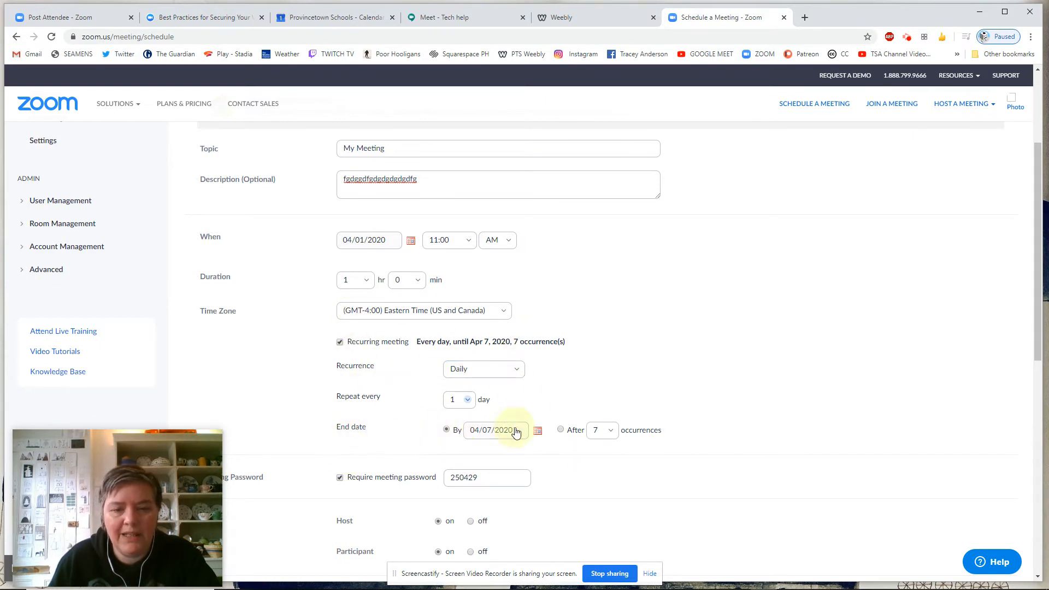
click(561, 430)
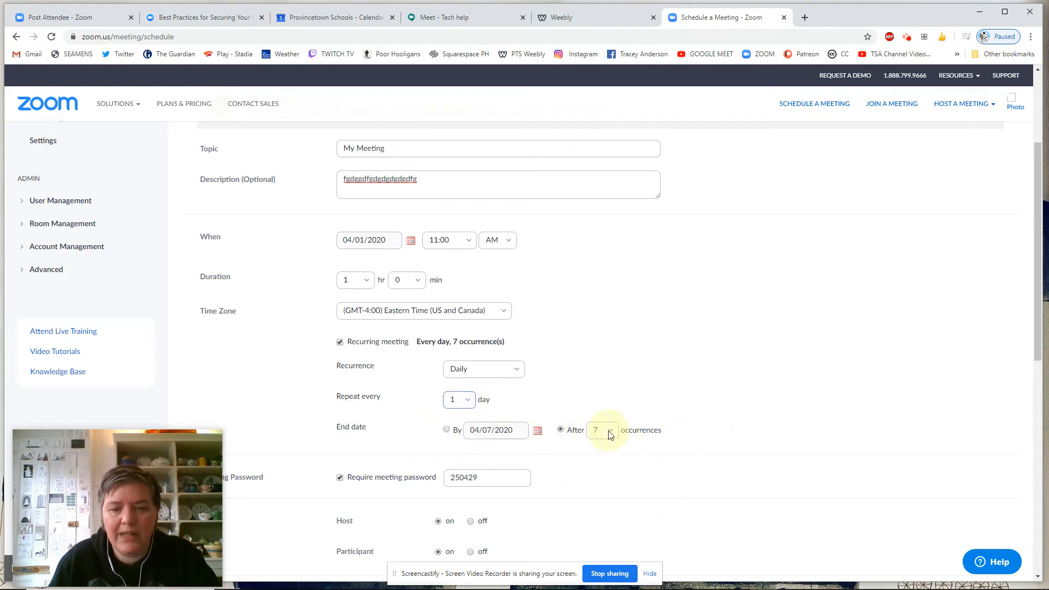
click(513, 369)
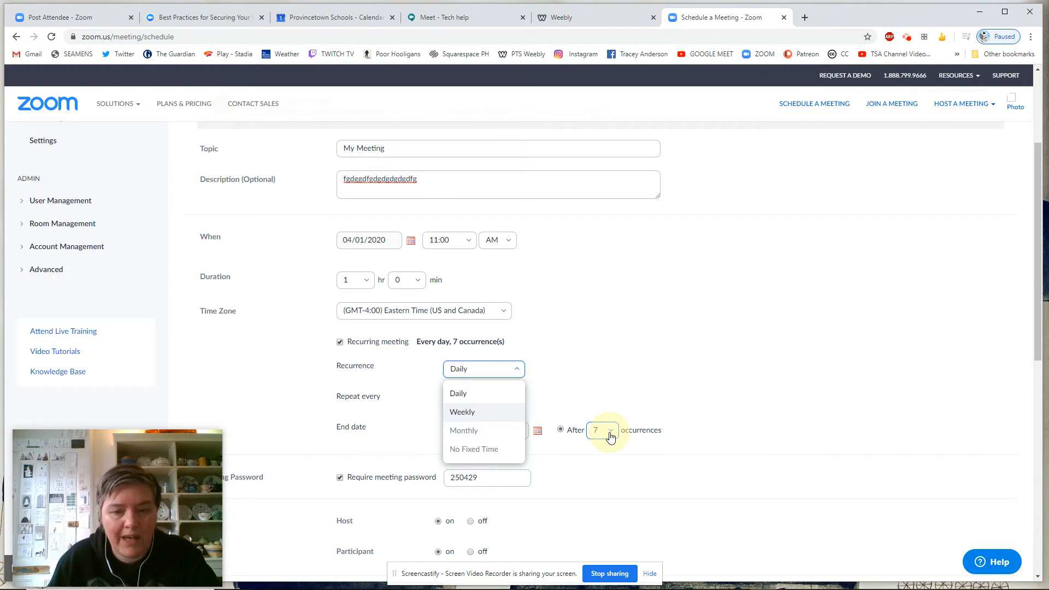
click(511, 368)
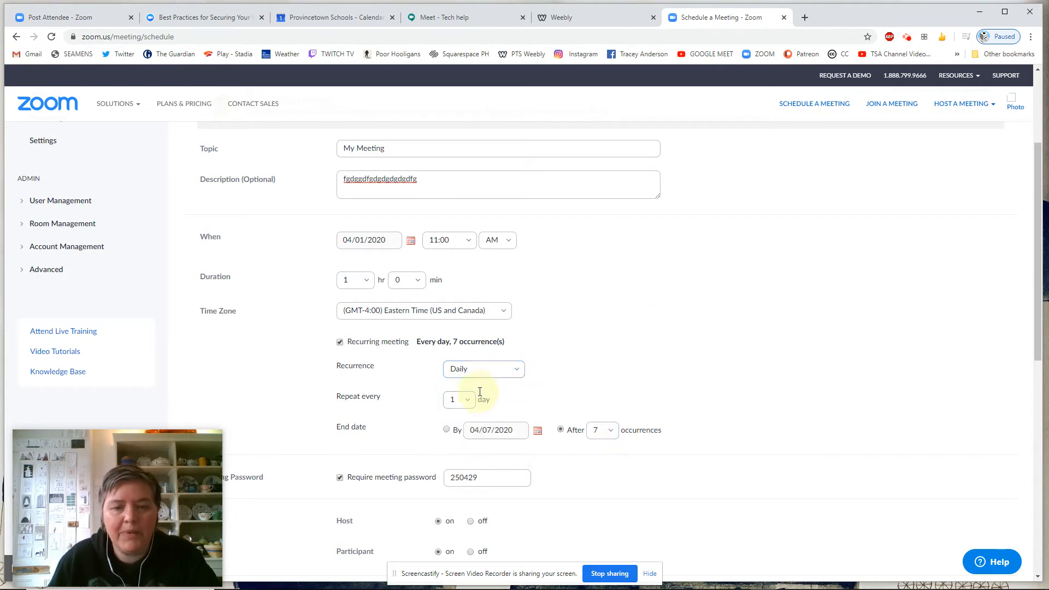
click(341, 343)
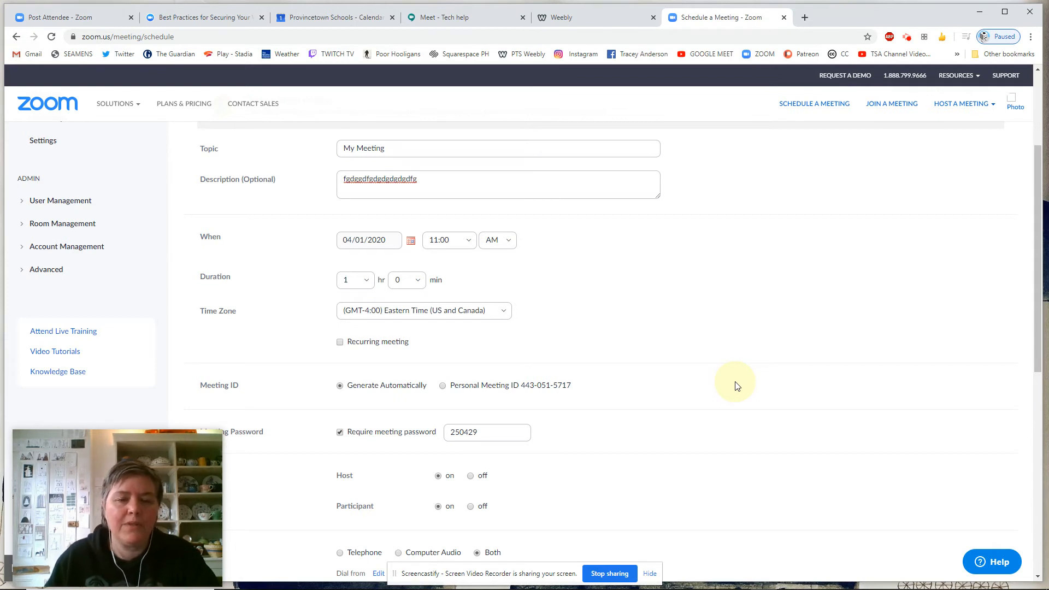
click(340, 343)
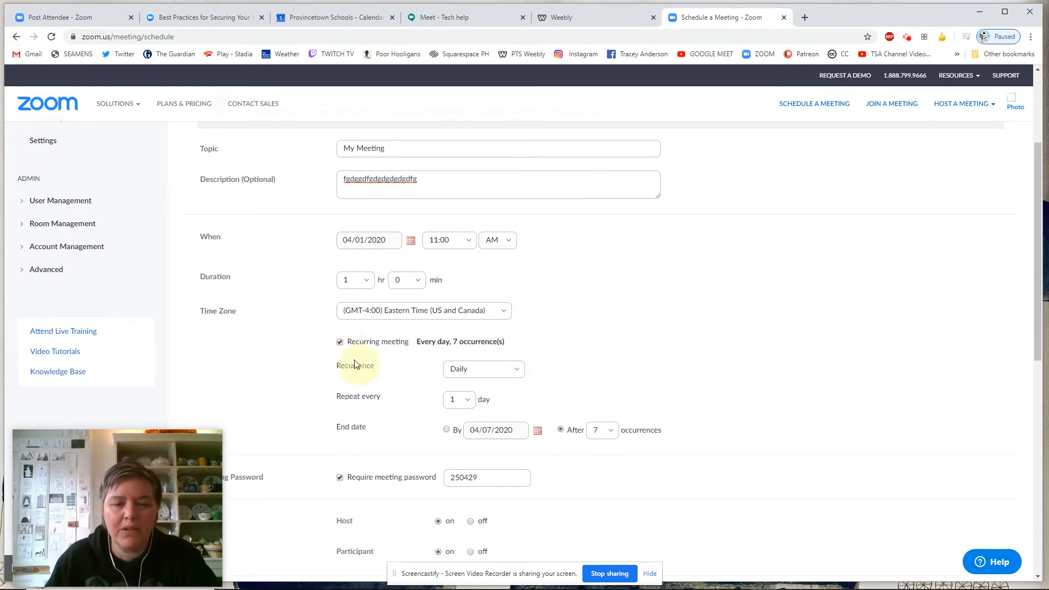
click(339, 343)
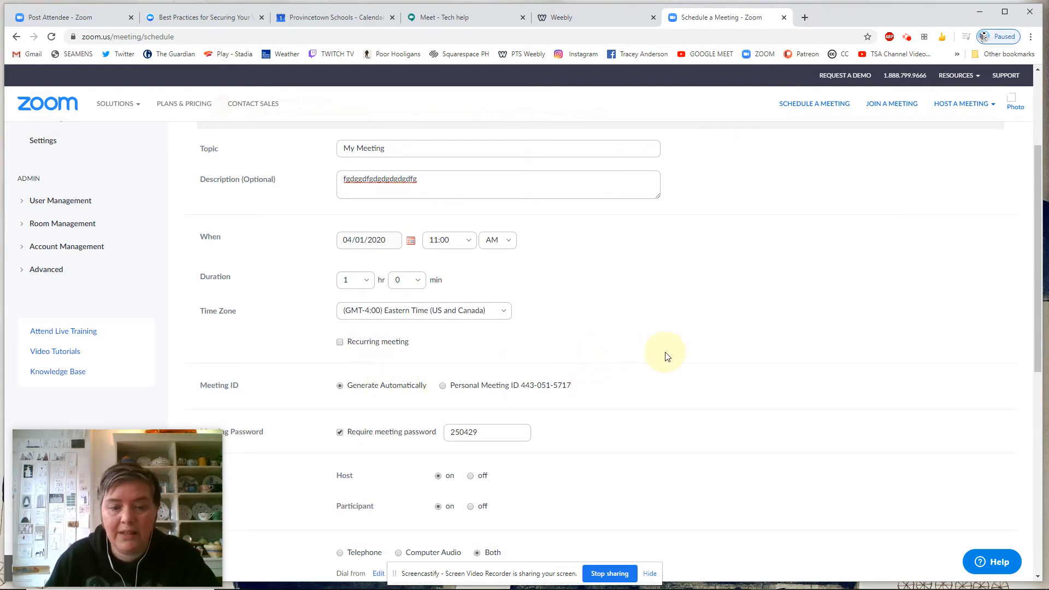
- Look over the video, audio and meeting options, and try scheduling the meeting without a required password
scroll(672, 355, down, 3)
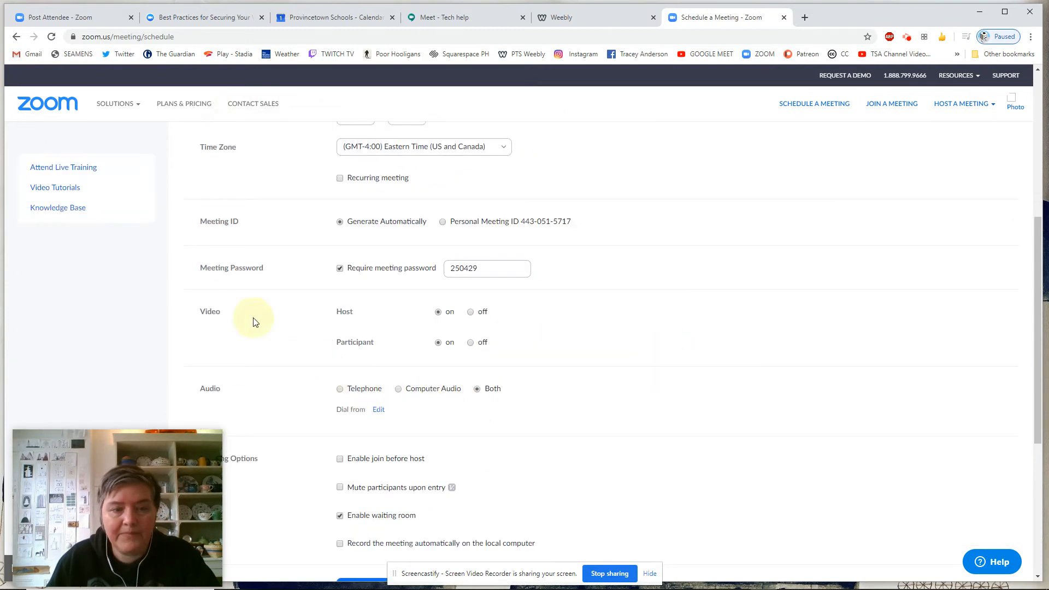
scroll(635, 381, down, 2)
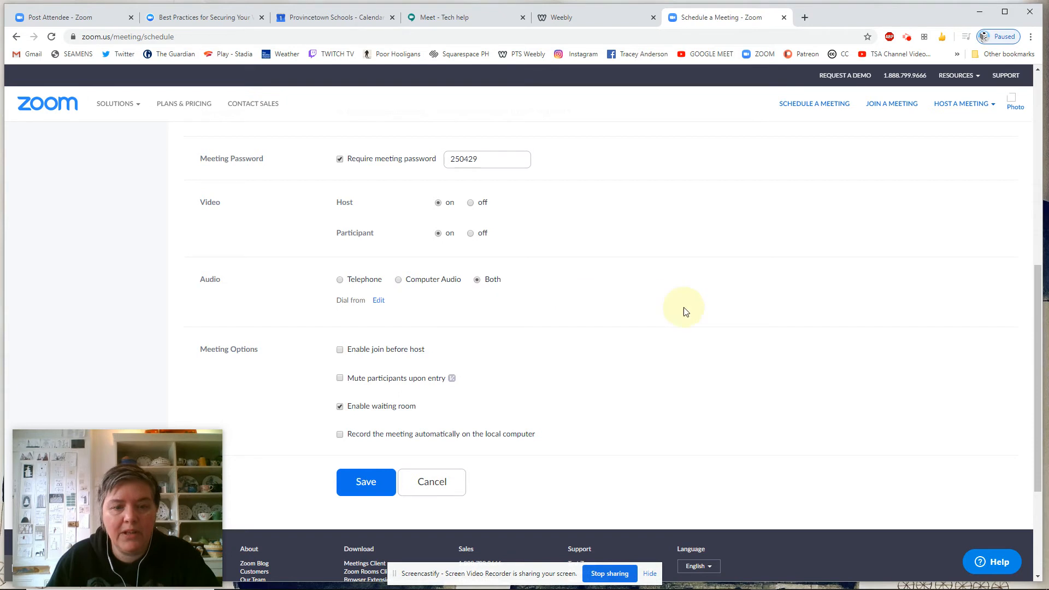
scroll(686, 312, down, 2)
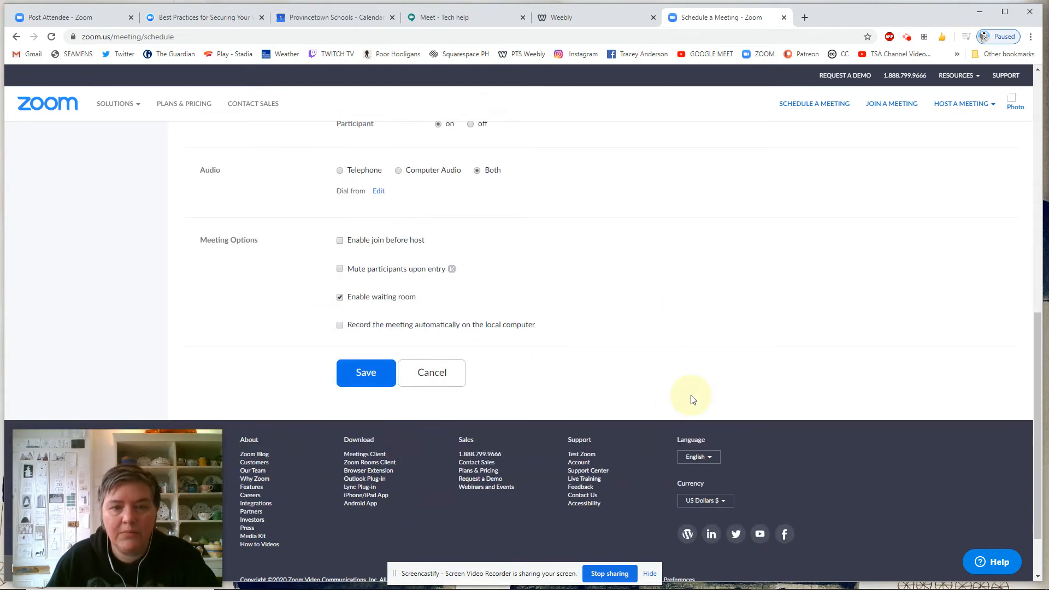
scroll(691, 398, up, 6)
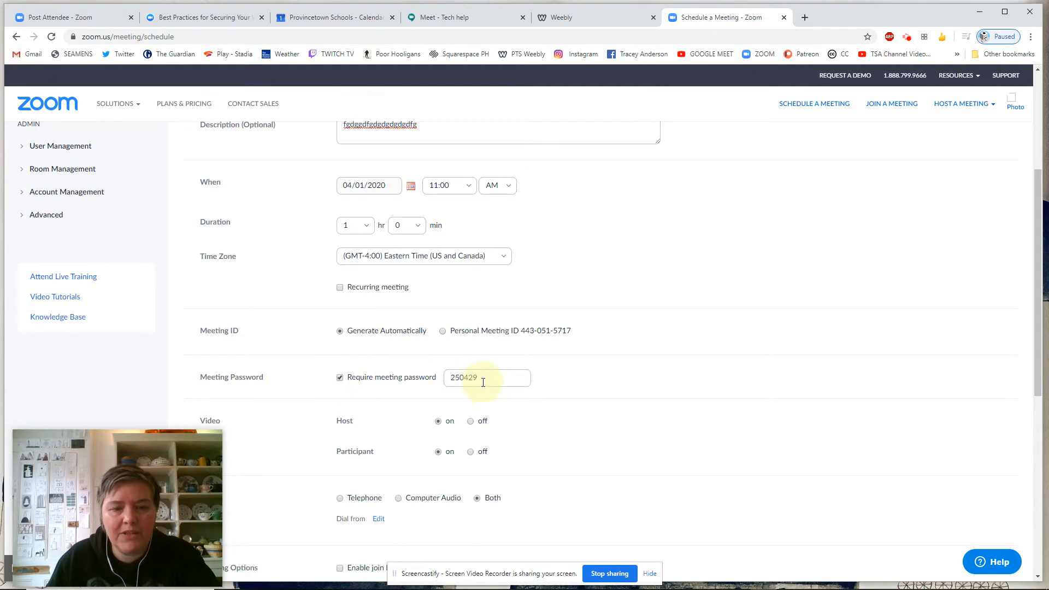
drag(554, 381, 338, 377)
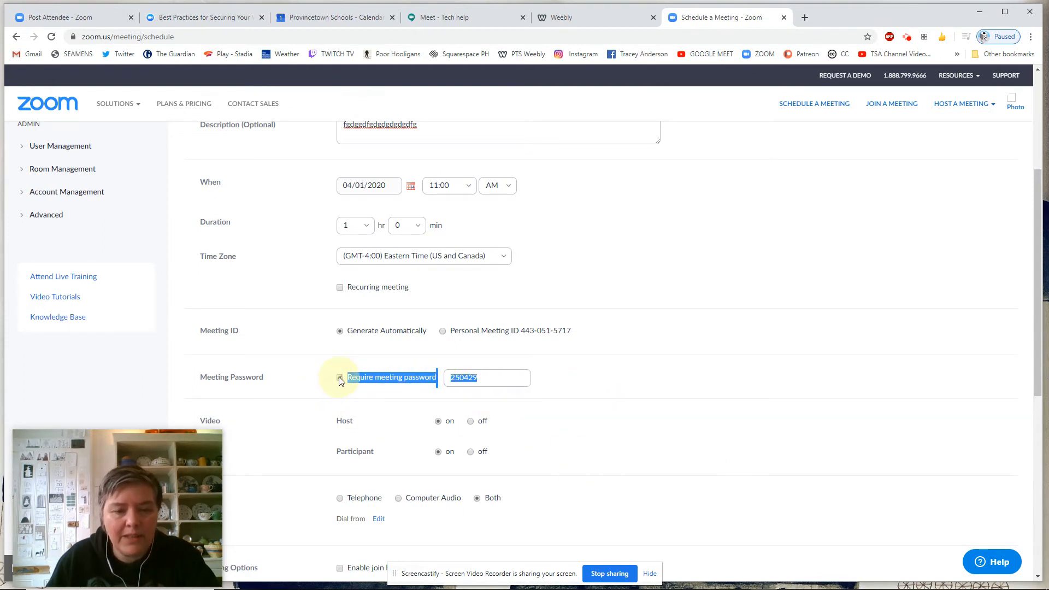
click(339, 378)
click(519, 379)
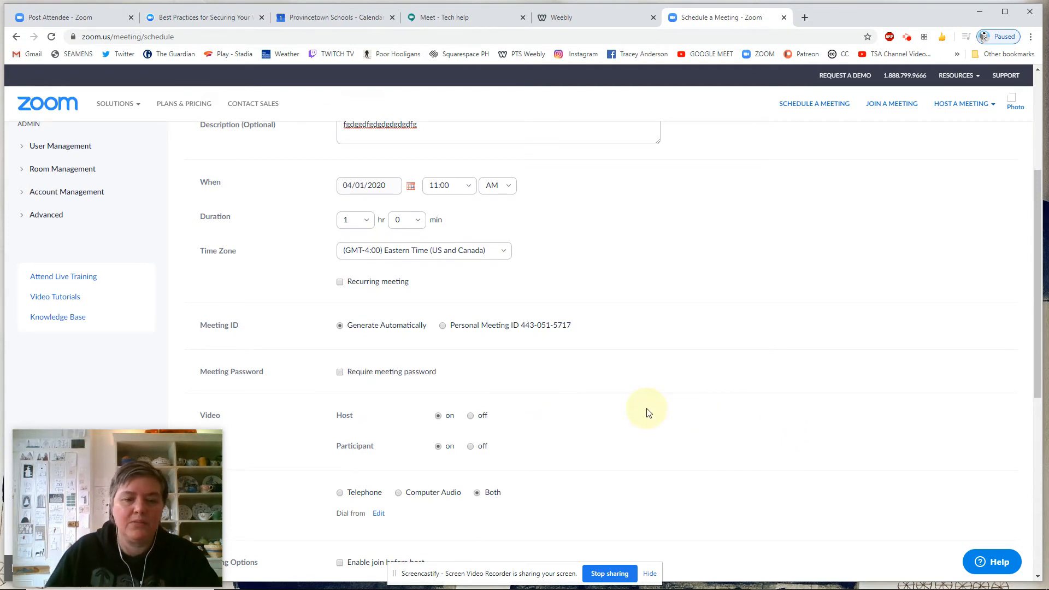
scroll(648, 412, down, 5)
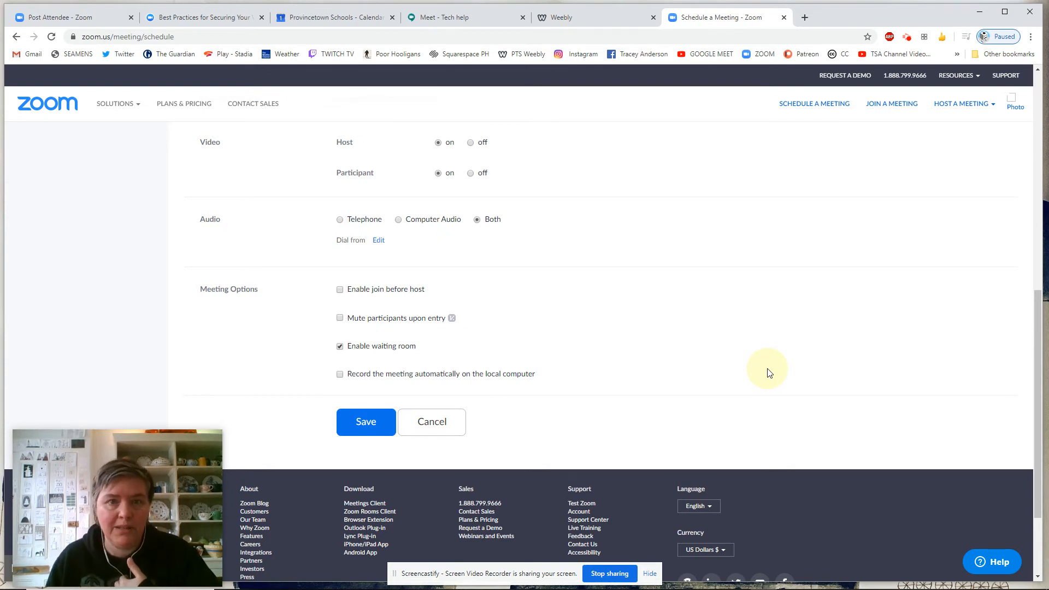
scroll(731, 366, up, 6)
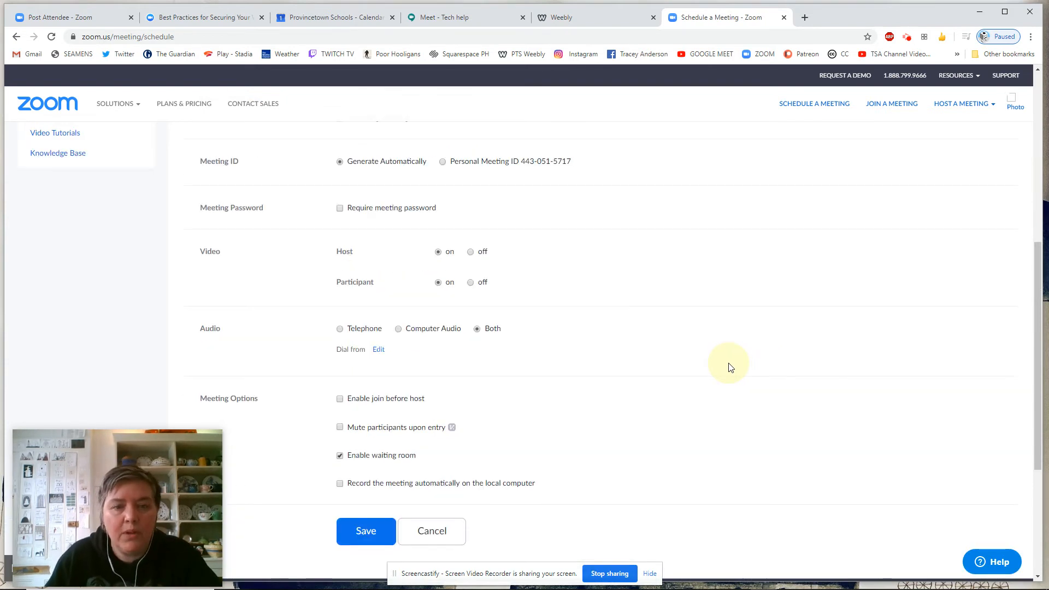
click(339, 427)
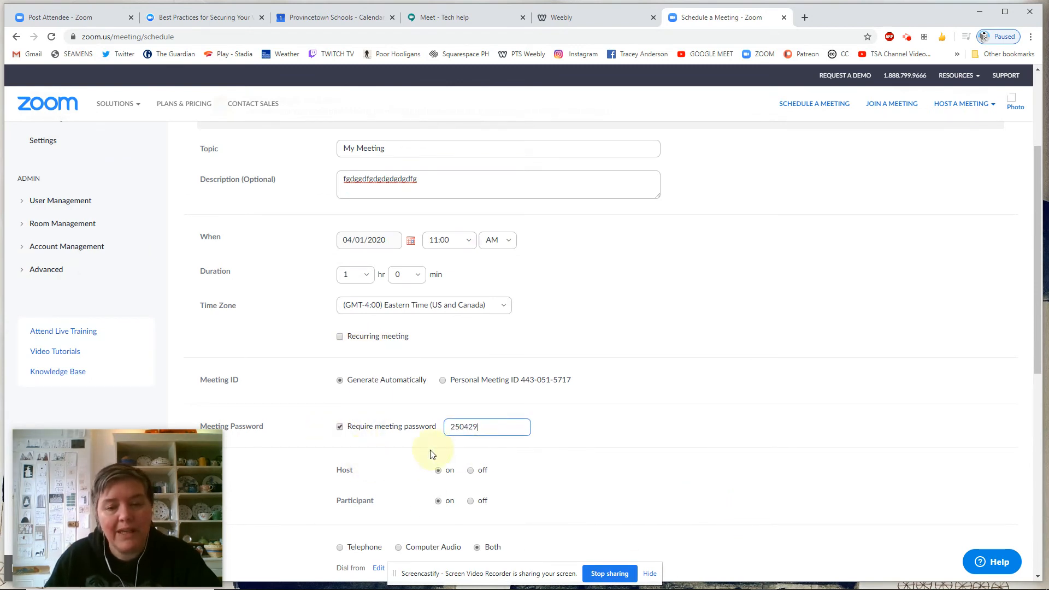
- Save the scheduled meeting and copy its full meeting invitation
scroll(746, 436, down, 6)
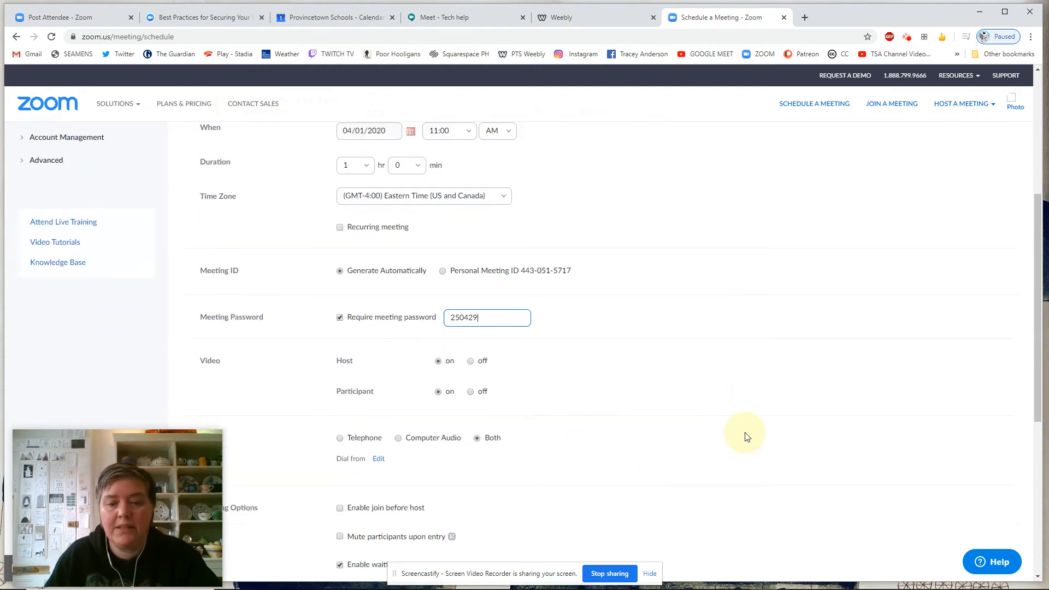
click(365, 423)
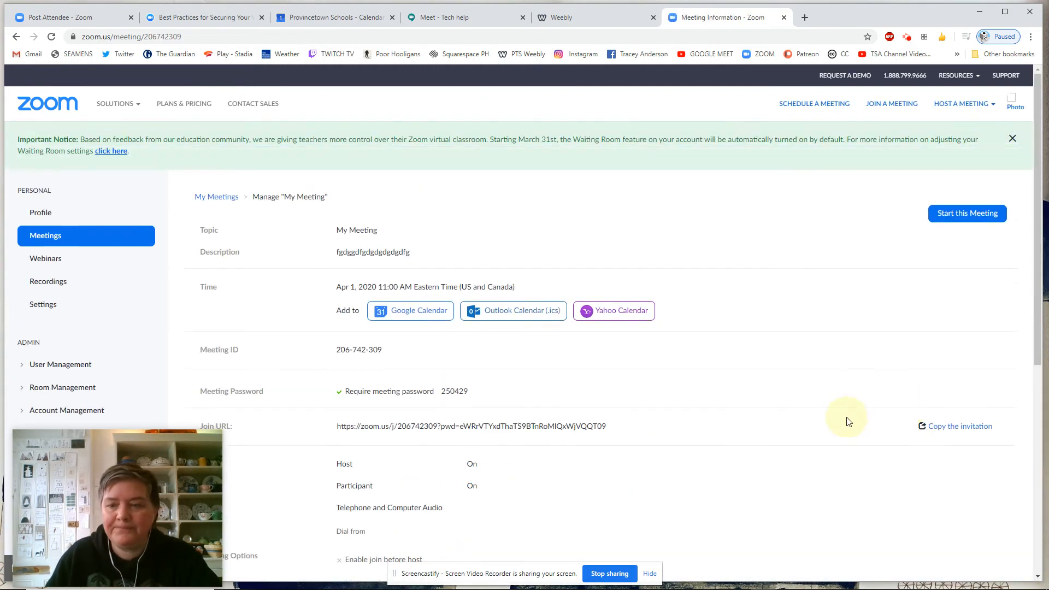
click(949, 428)
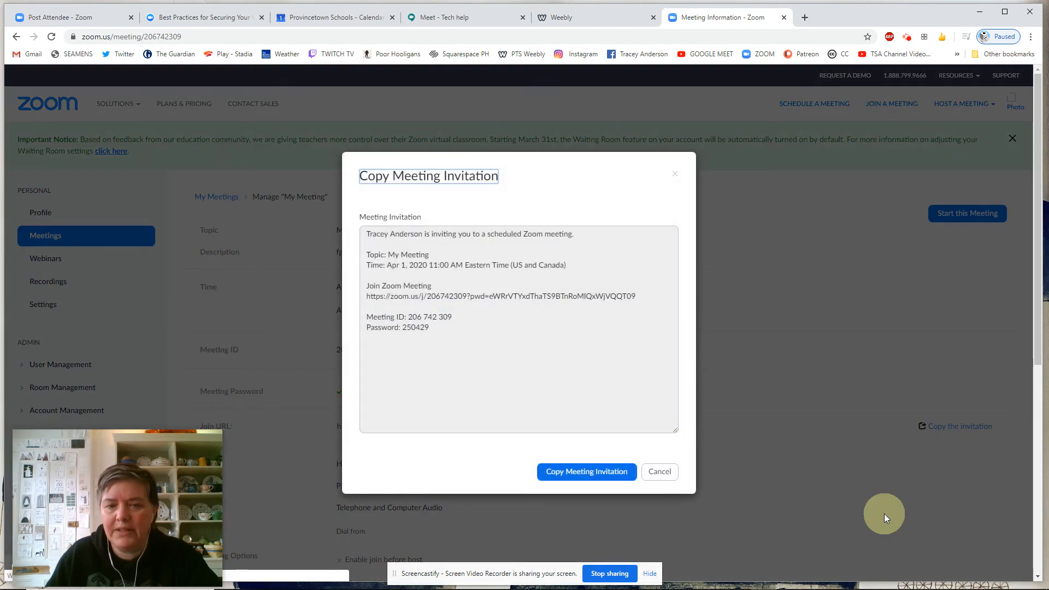
drag(430, 327, 375, 327)
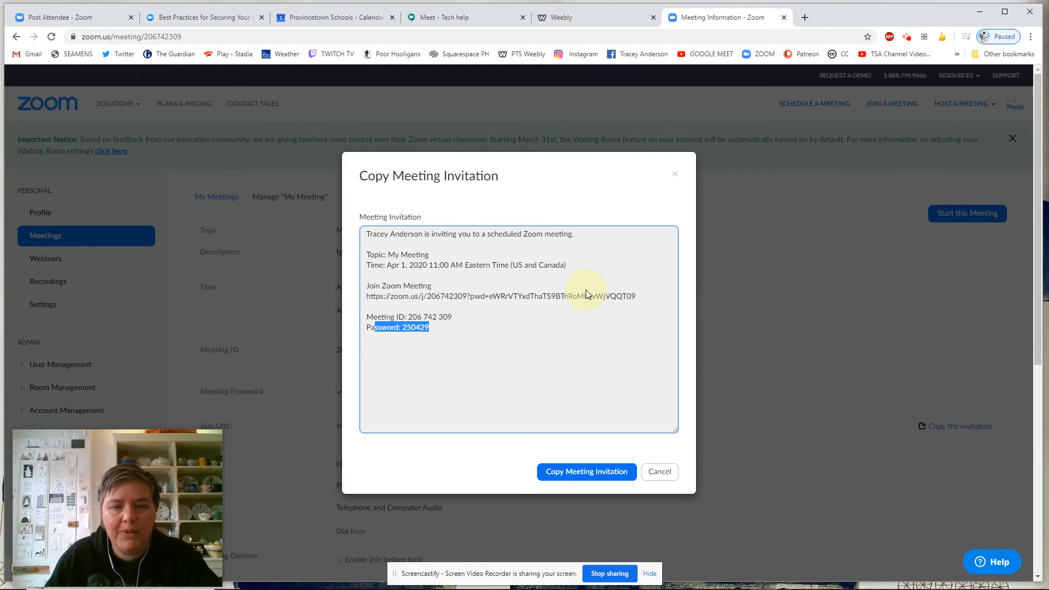
click(588, 473)
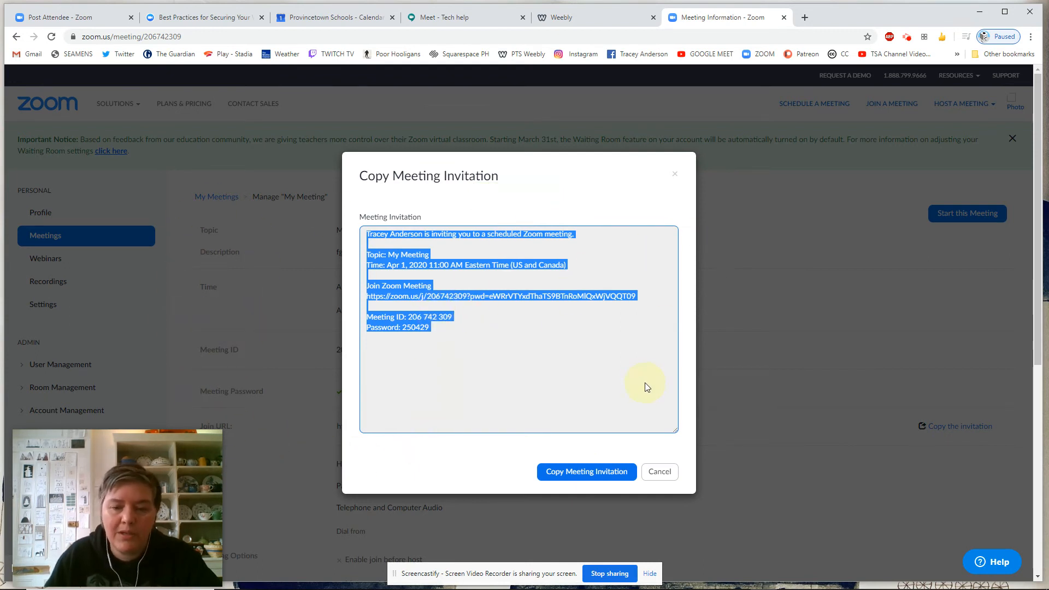
click(660, 473)
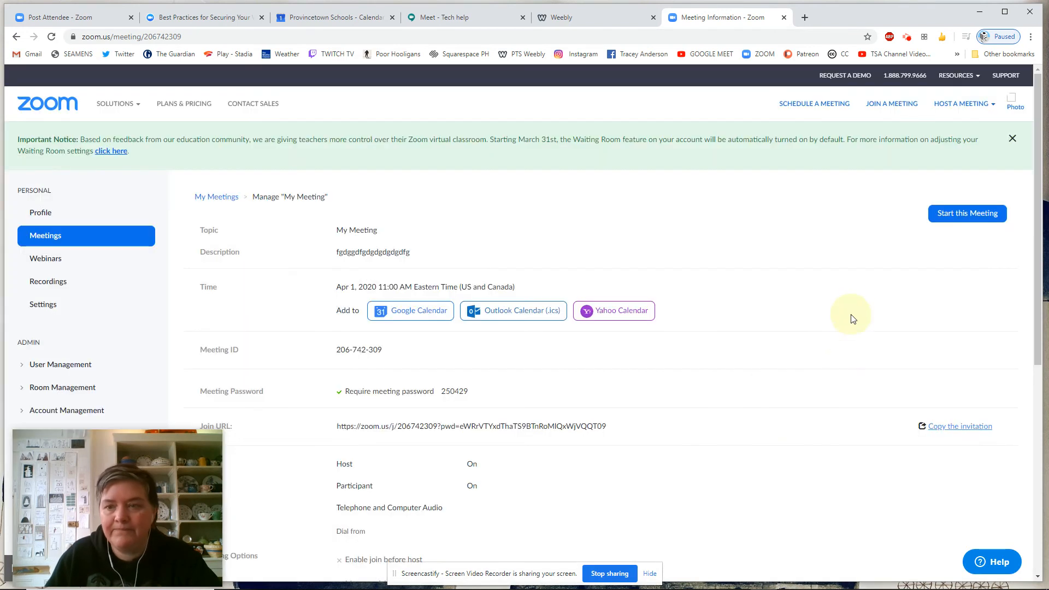
- Start the scheduled meeting in the Zoom desktop app and join with computer audio, dismissing the video camera warning
click(959, 222)
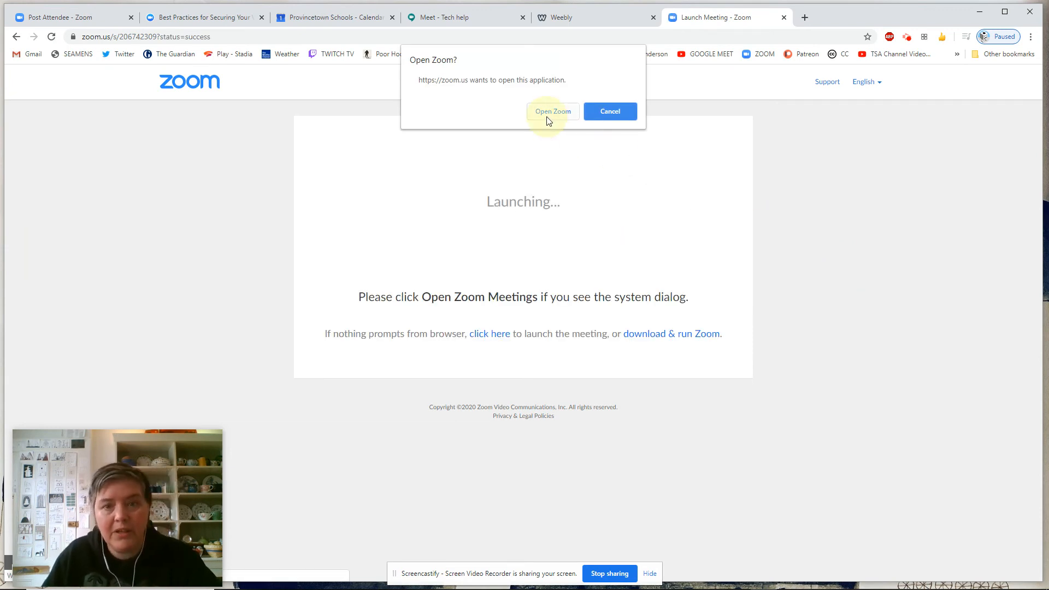
mouse_move(90, 458)
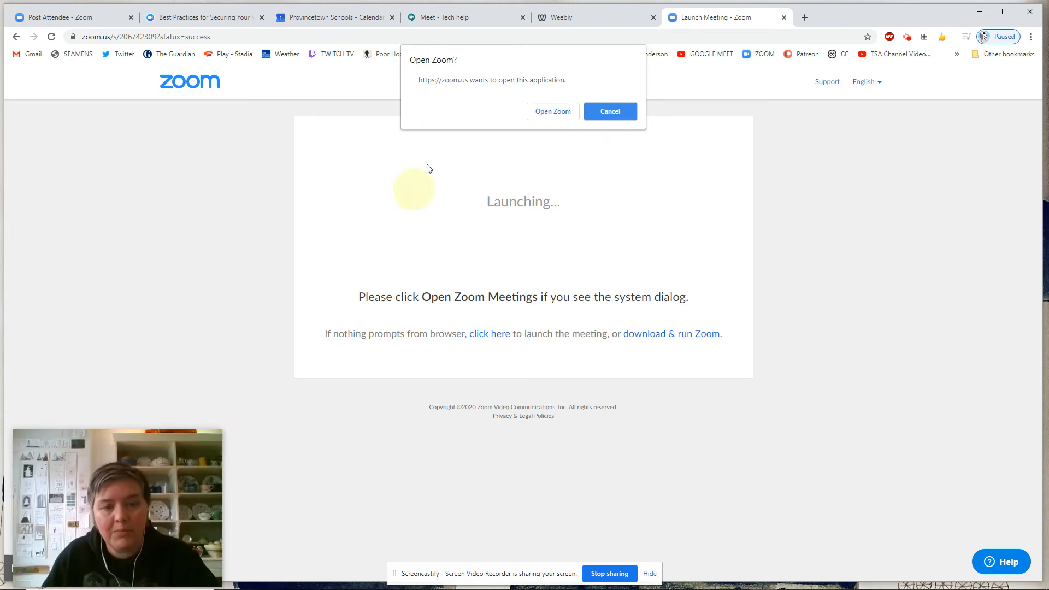
click(541, 111)
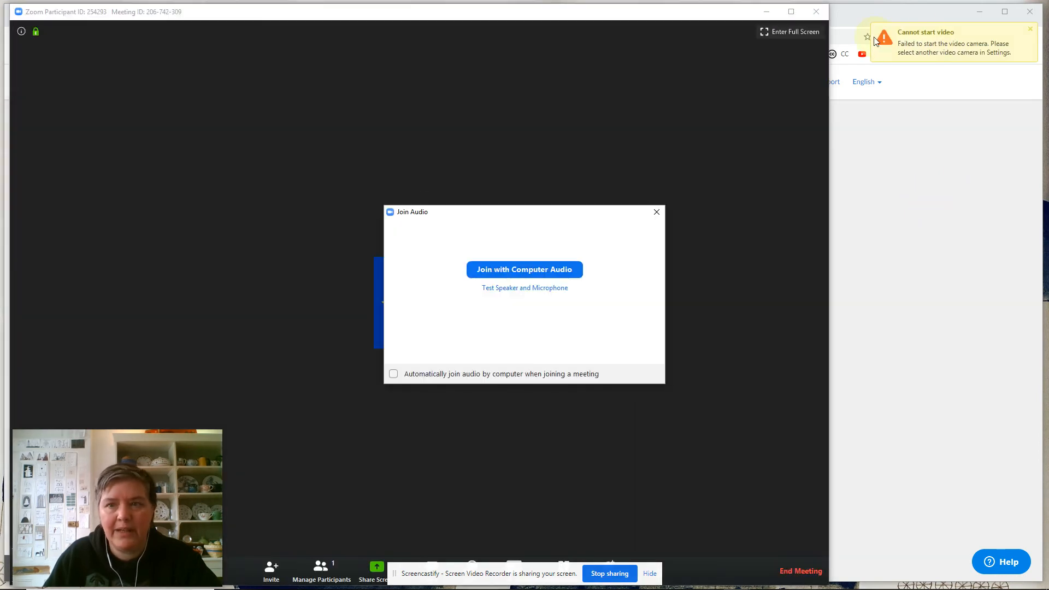
click(1031, 31)
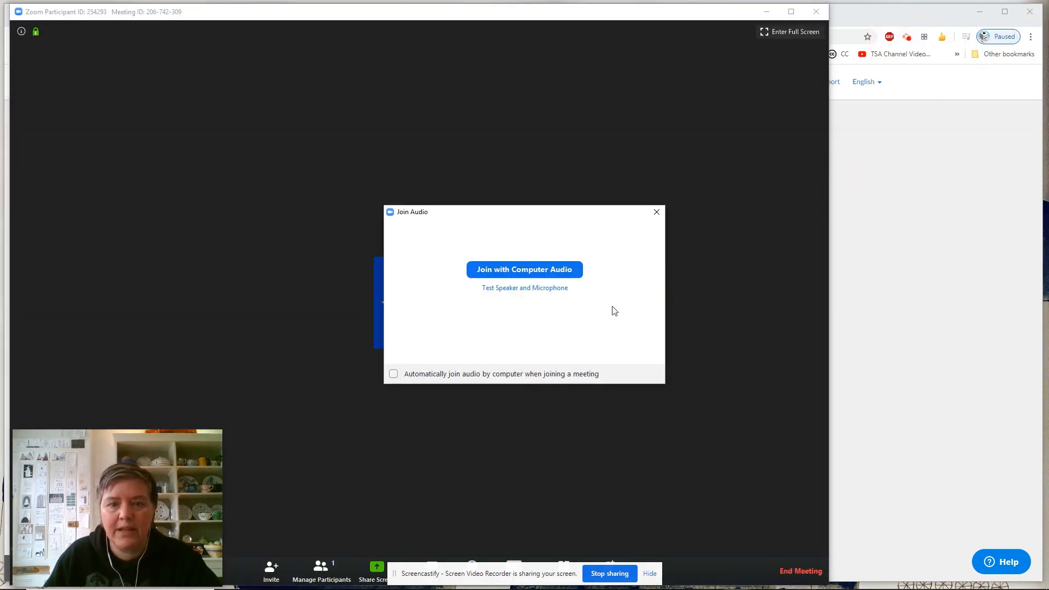
click(529, 273)
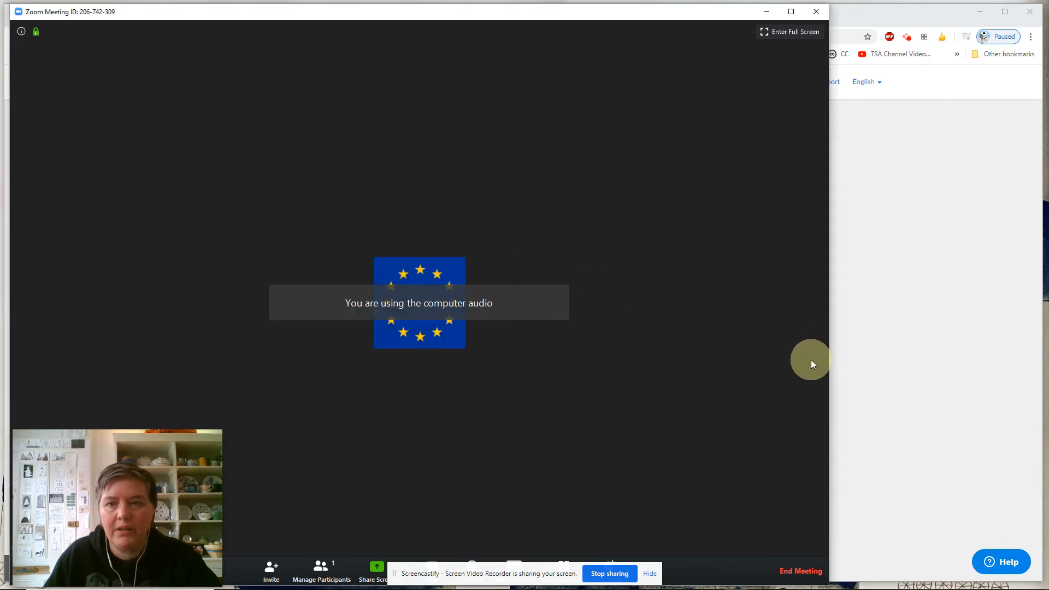
- Widen the meeting window to span the screen and move the Screencastify sharing notice off the meeting controls
drag(830, 217, 1044, 228)
drag(571, 574, 949, 506)
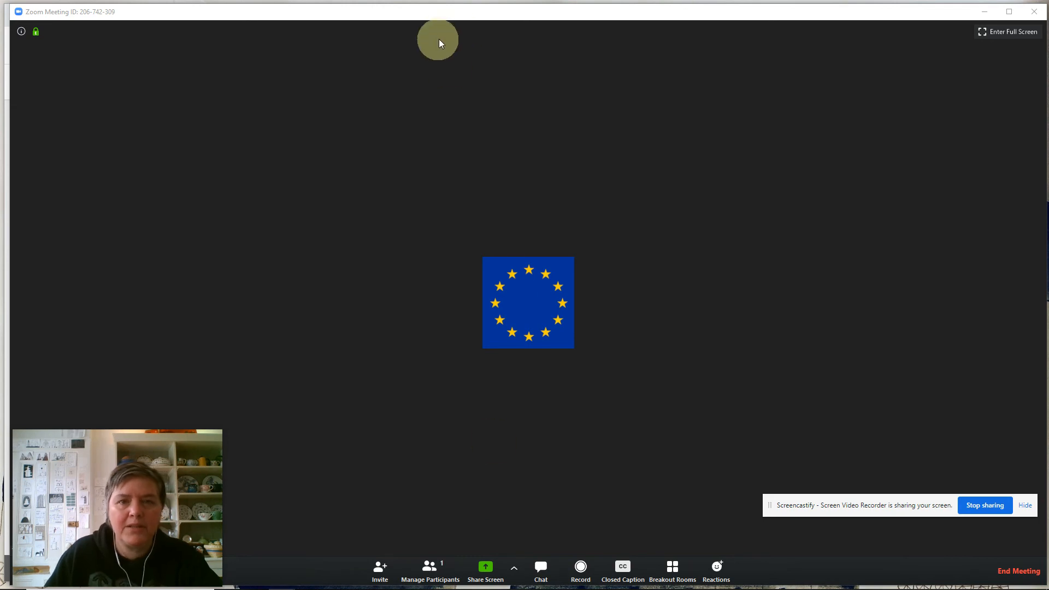
drag(461, 11, 457, 11)
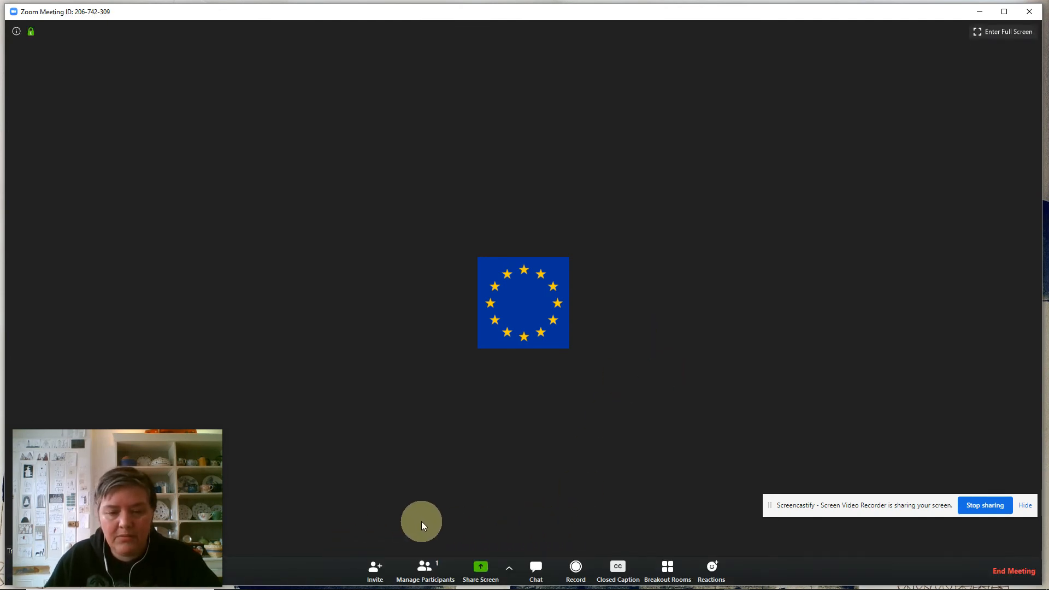
- Show the meeting's participants list and reposition the Screencastify sharing notice clear of the participant and meeting controls
click(425, 569)
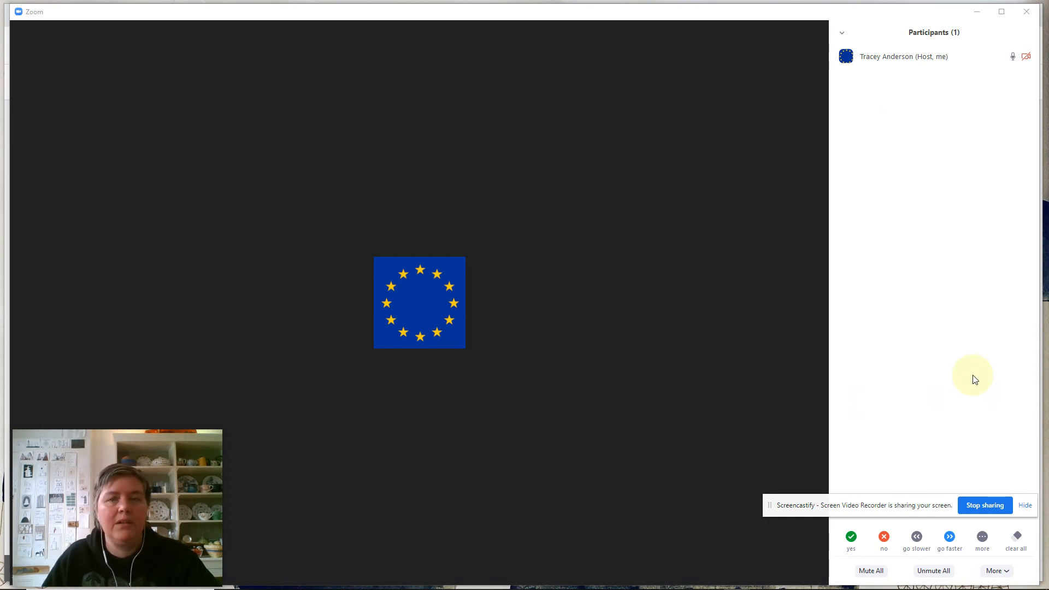
drag(888, 509, 425, 565)
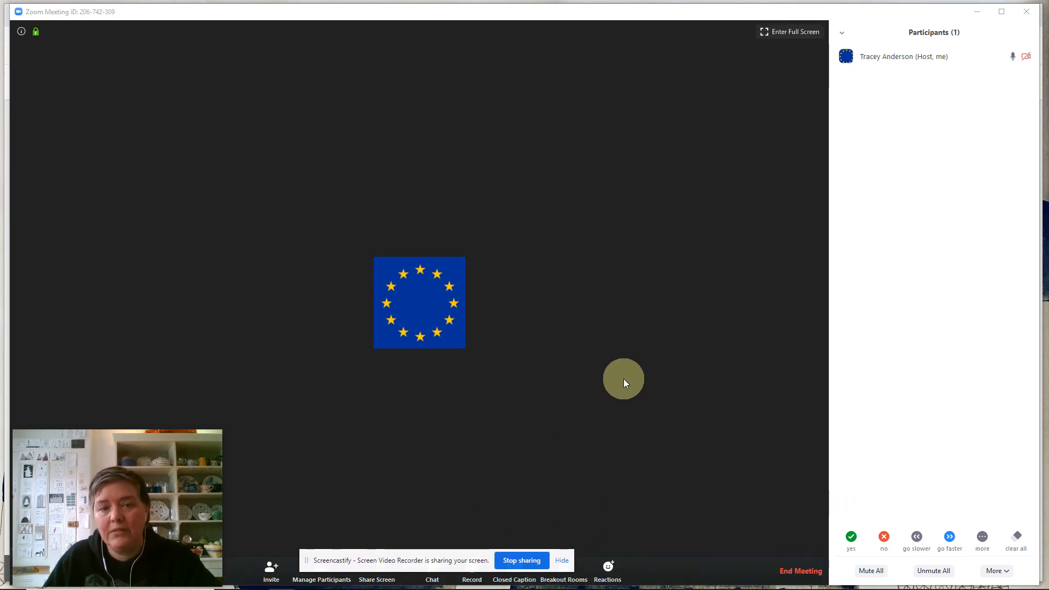
drag(438, 561, 462, 529)
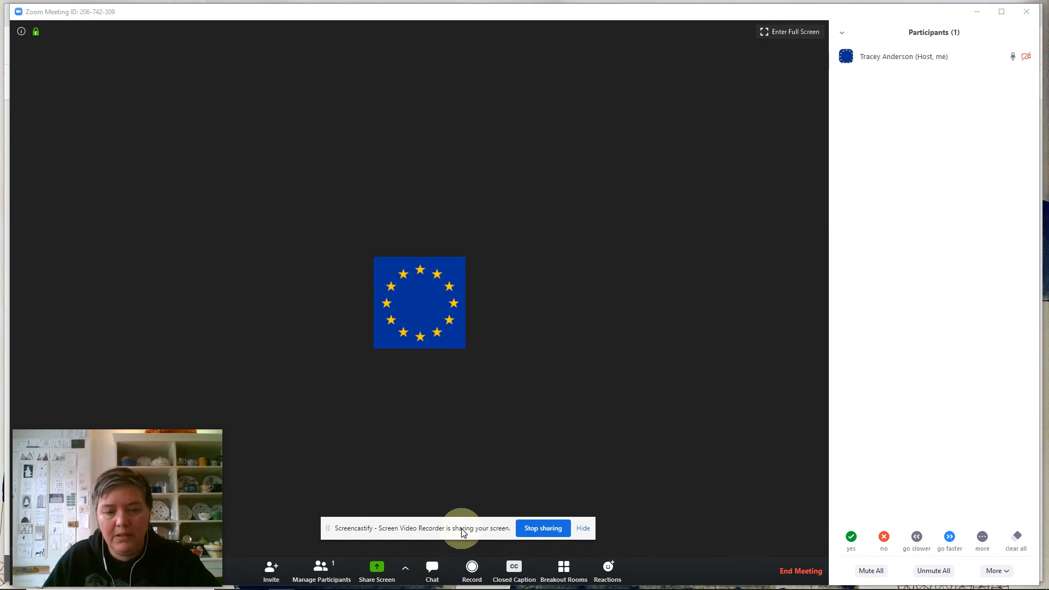